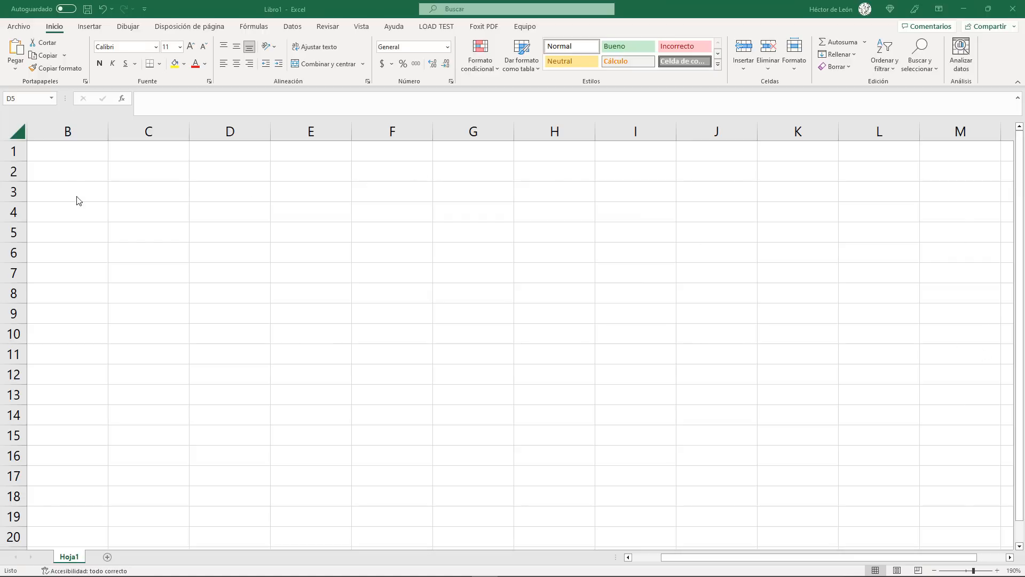
Enter 1, 2 and the text pato in cells A1 to A3.
click(72, 150)
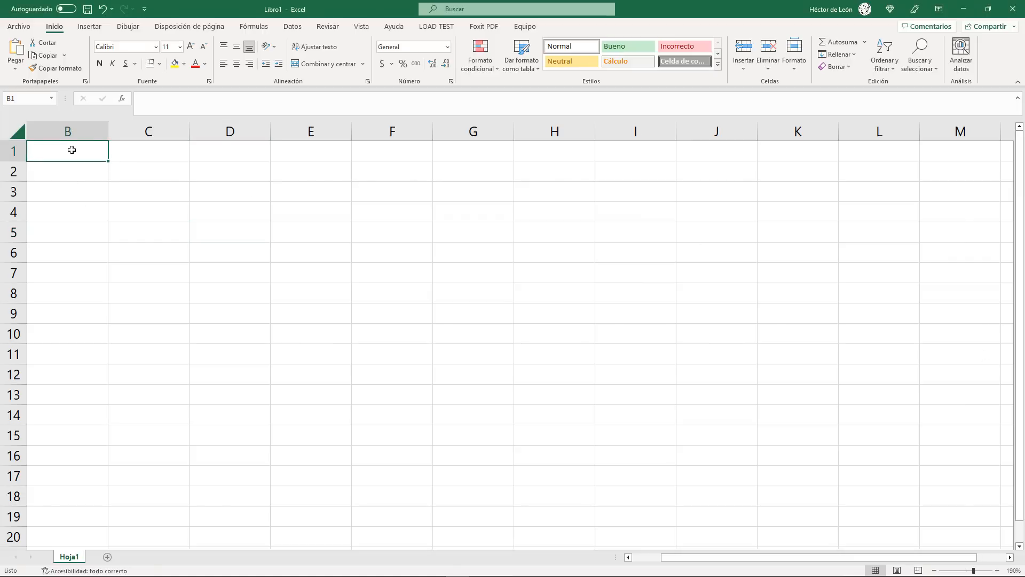
key(Left)
text(1)
key(Return)
text(2)
key(Return)
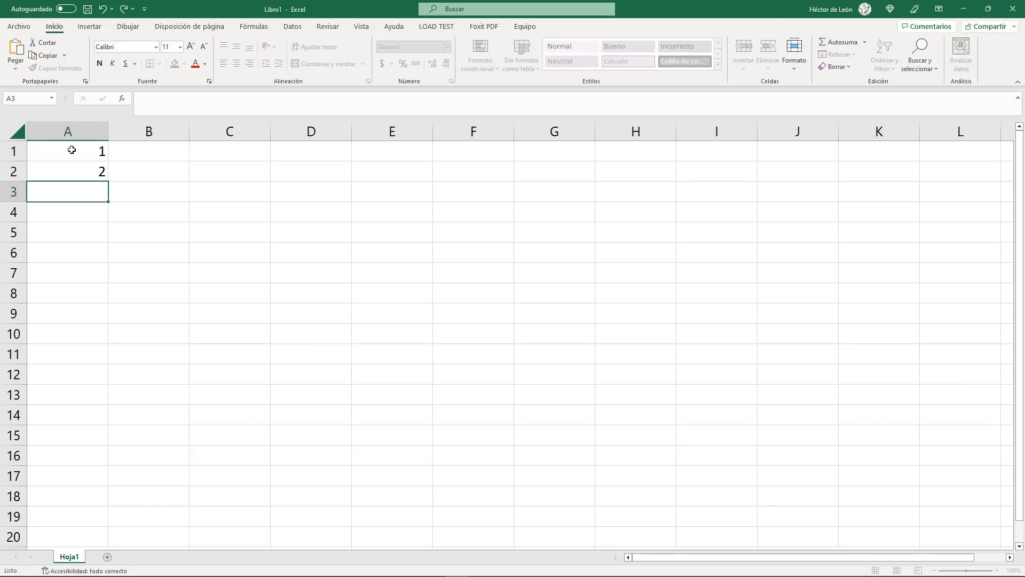
text(pato)
key(Return)
key(Up)
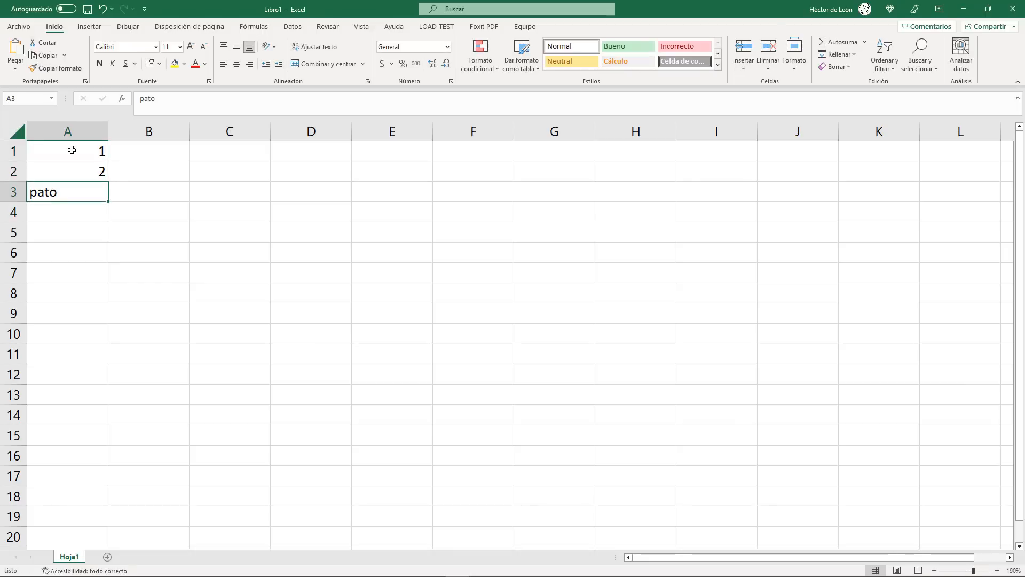
key(Down)
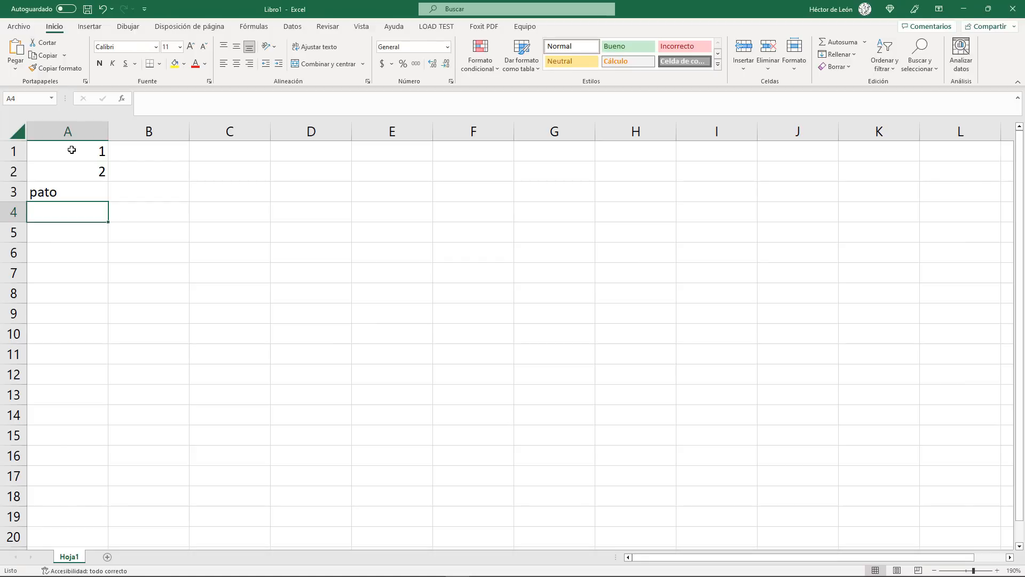
click(71, 150)
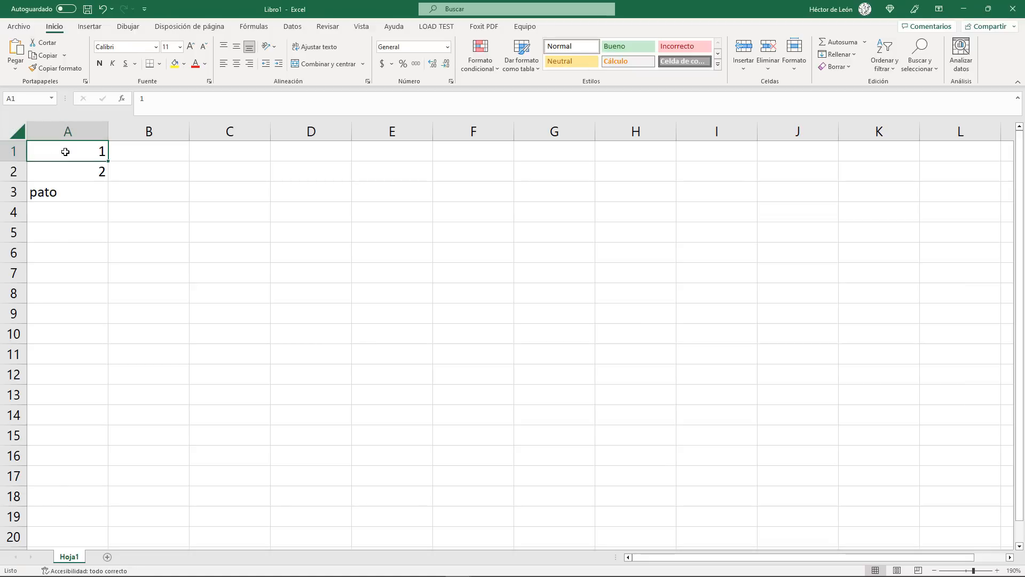
Add the values of A1 and A2 in cell B1 with the formula =A1+A2.
click(128, 150)
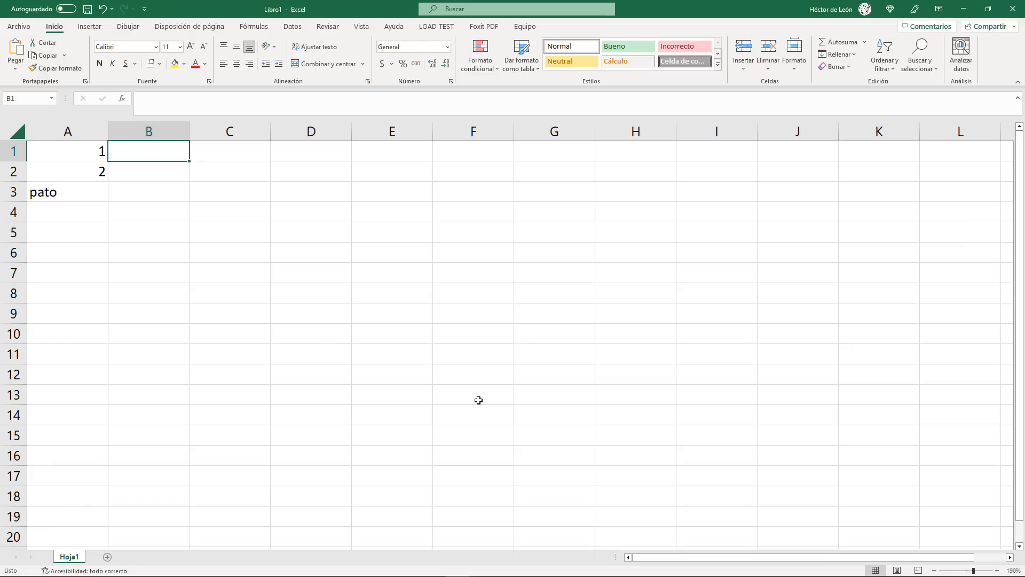
text(=)
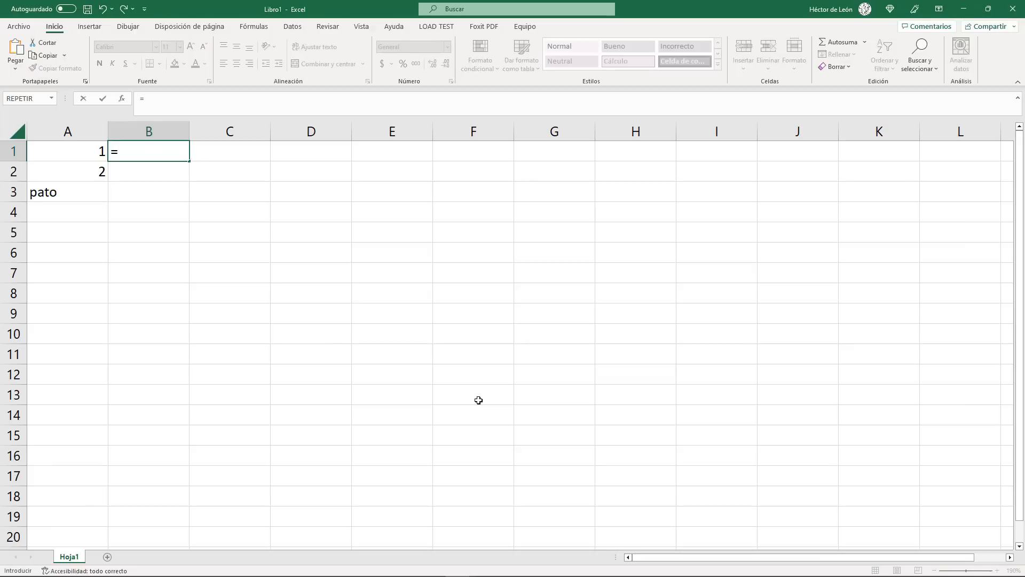
text(a1+)
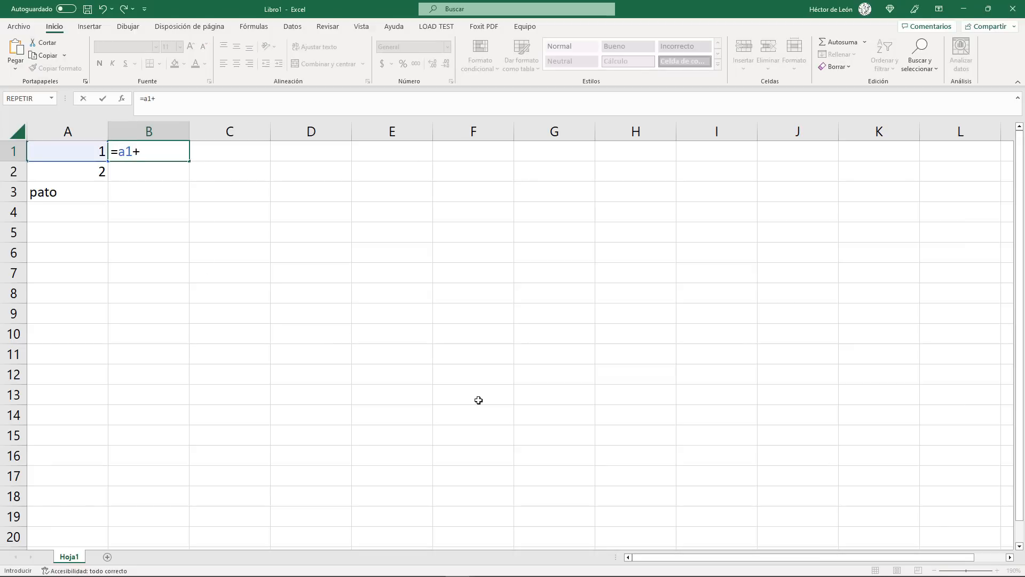
text(a2)
key(Return)
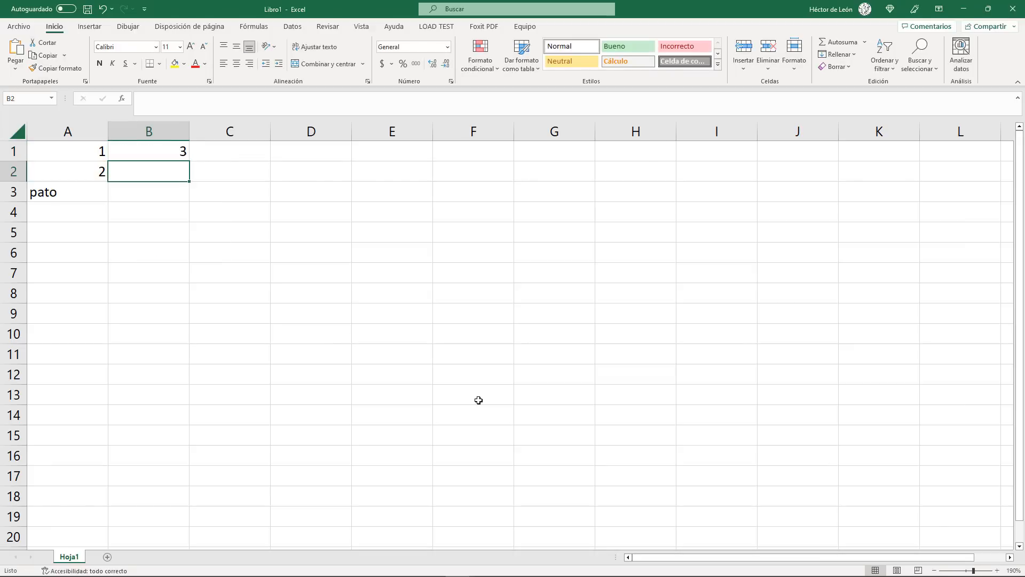
key(Up)
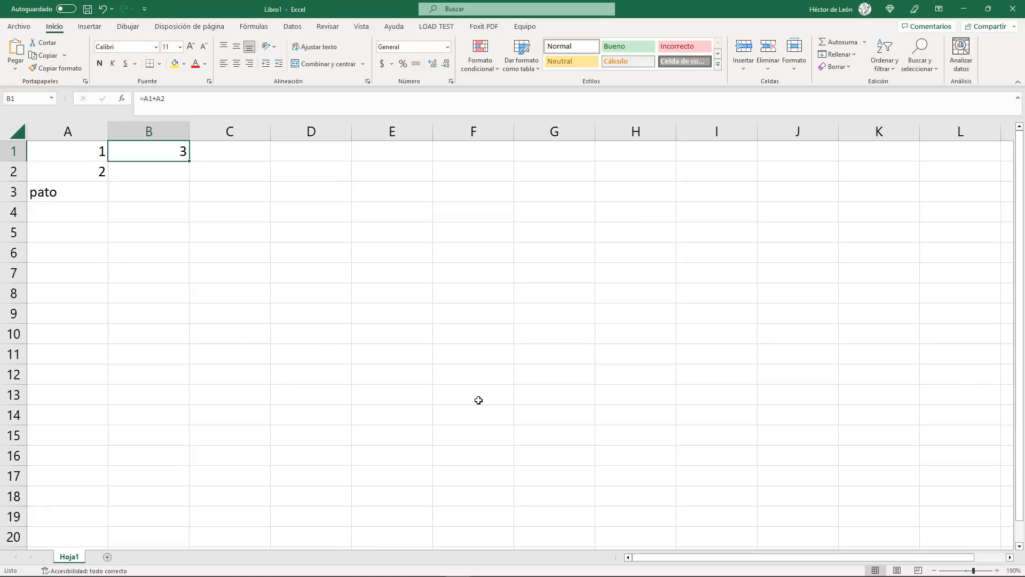
Sum the range A1:A2 in cell C1 with the formula =SUMA(A1:A2).
key(Right)
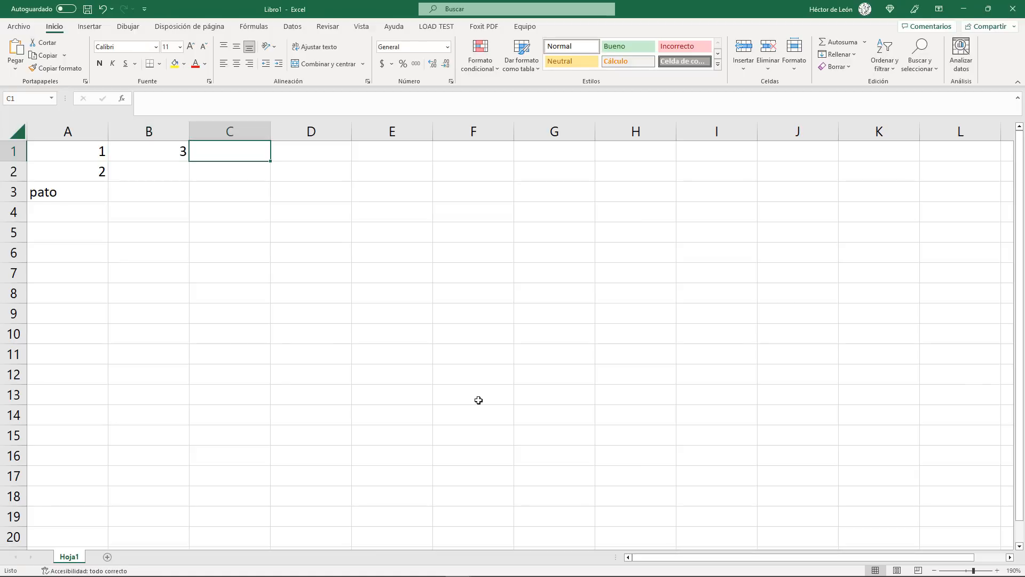
text(=sum)
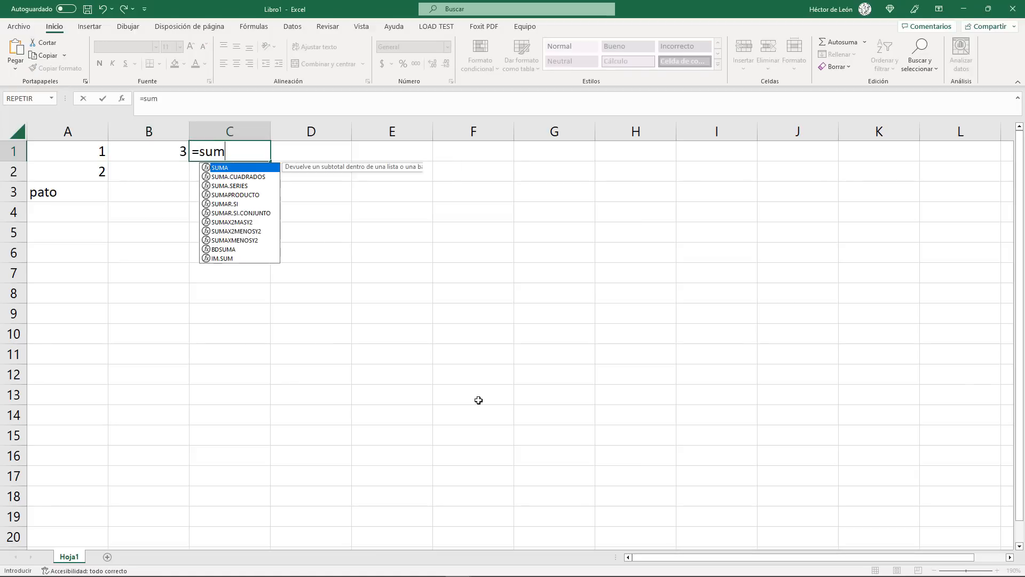
text(a()
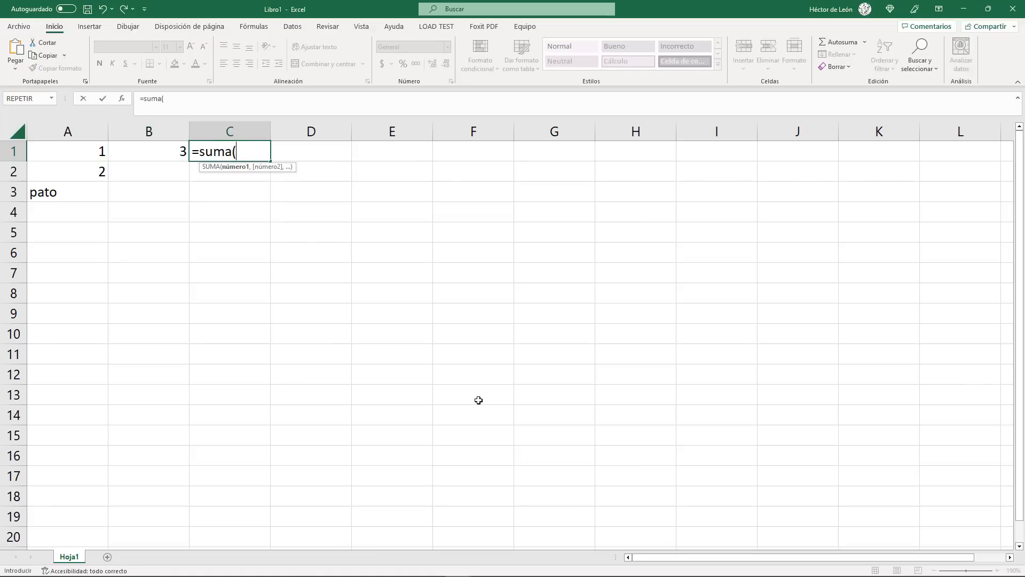
click(74, 150)
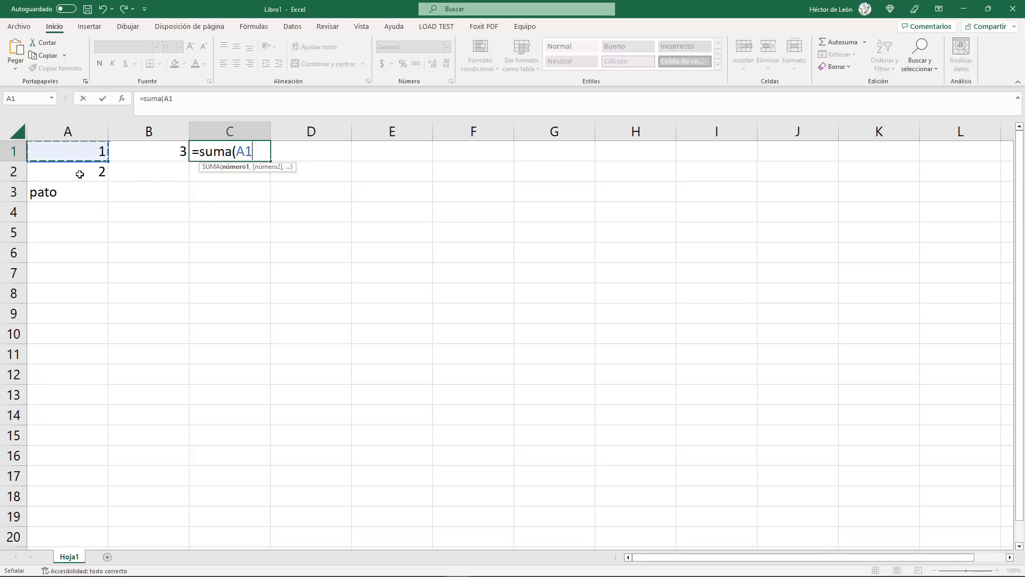
click(85, 173)
click(82, 156)
text(:A1A2)
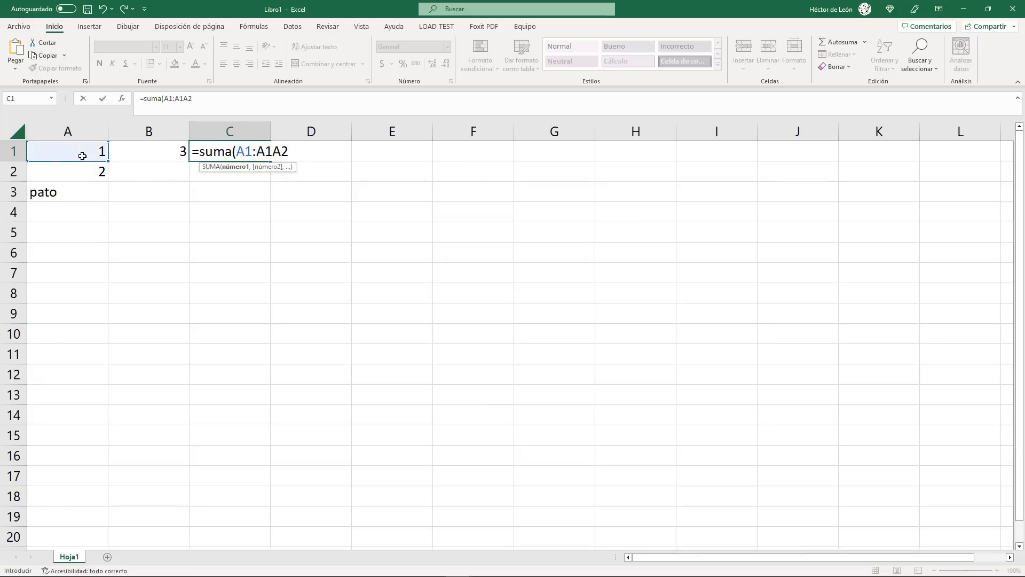
key(BackSpace)
key(BackSpace)
key(BackSpace)
text(2)
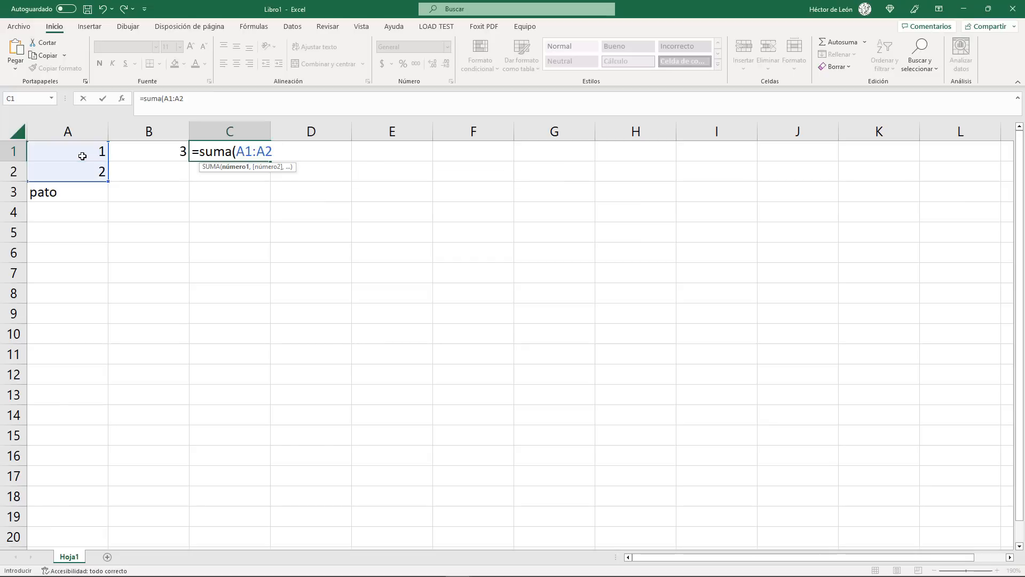
text())
key(Return)
key(Up)
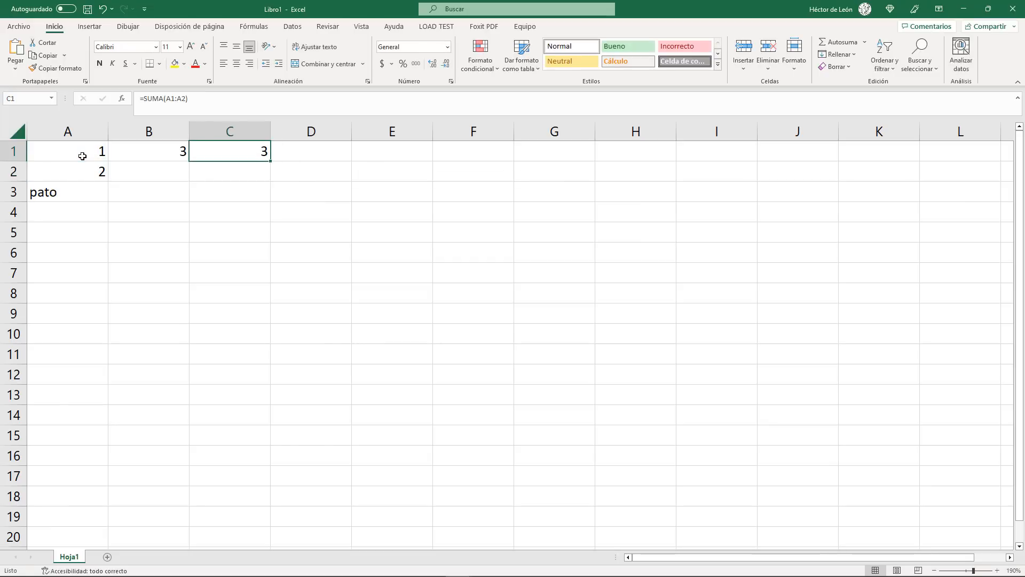
Replace the text in A3 with 3 and extend the C1 formula to =SUMA(A1:A3).
click(59, 194)
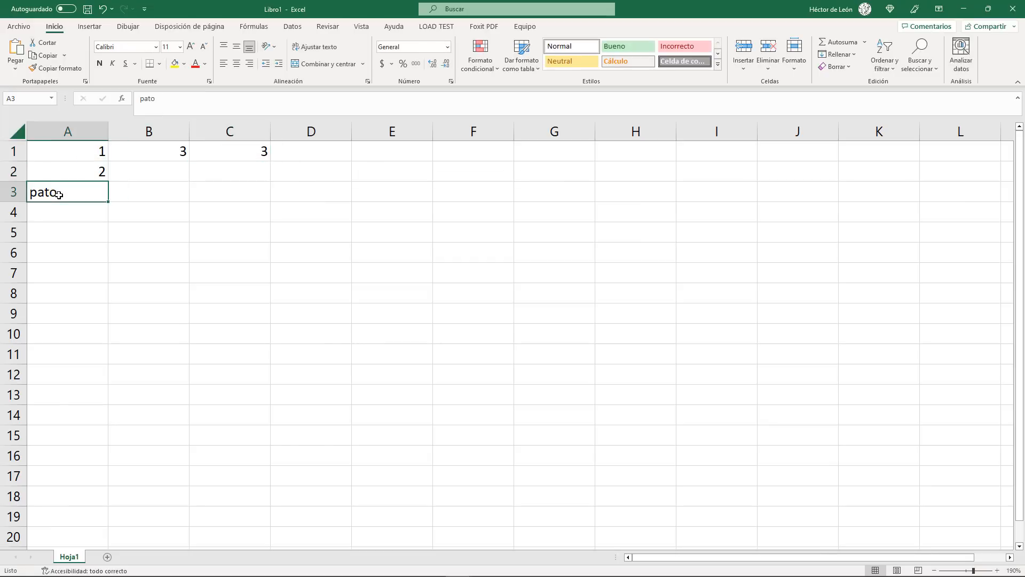
text(3)
click(247, 154)
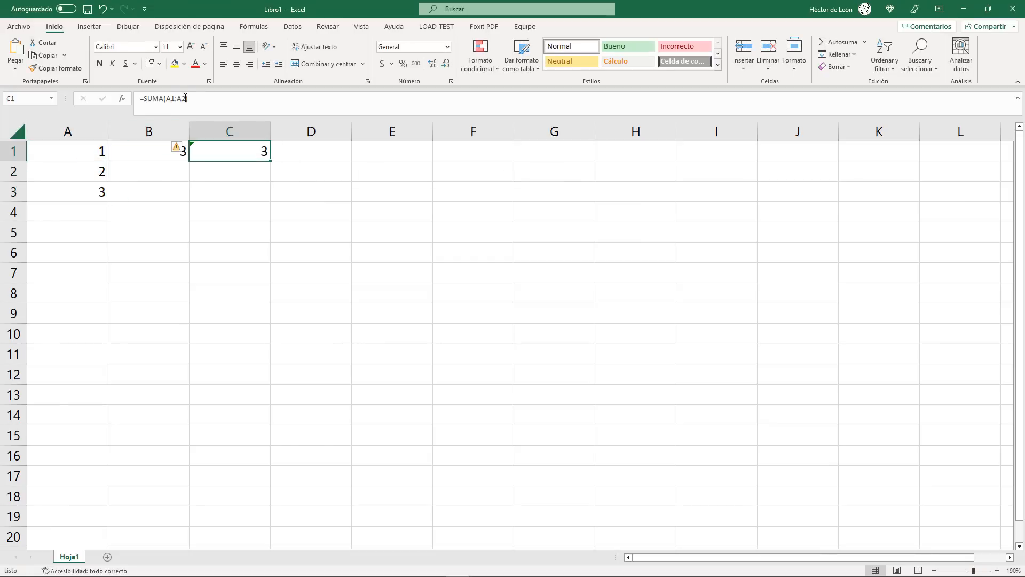
click(185, 98)
key(BackSpace)
text(3)
key(Return)
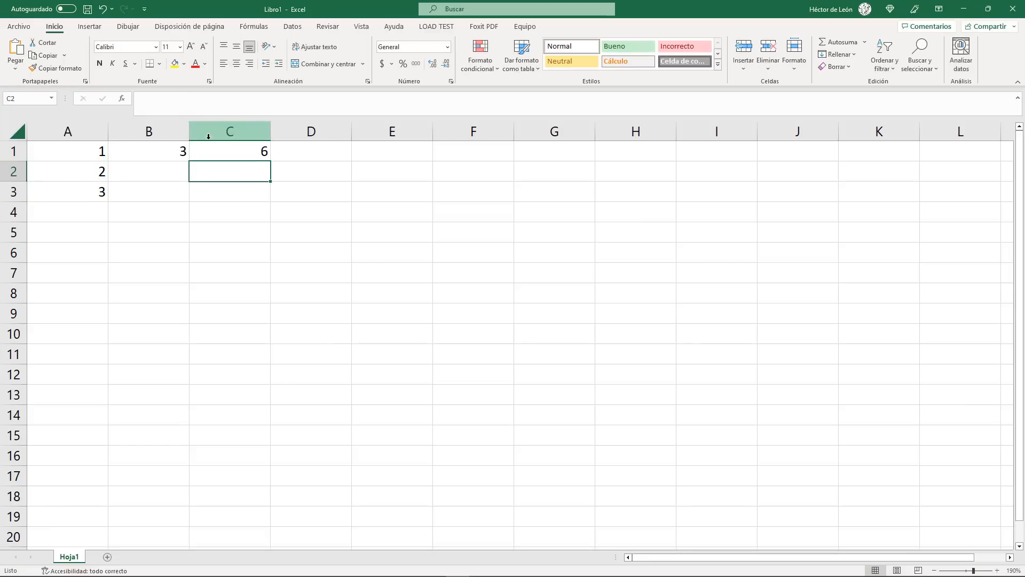
key(Up)
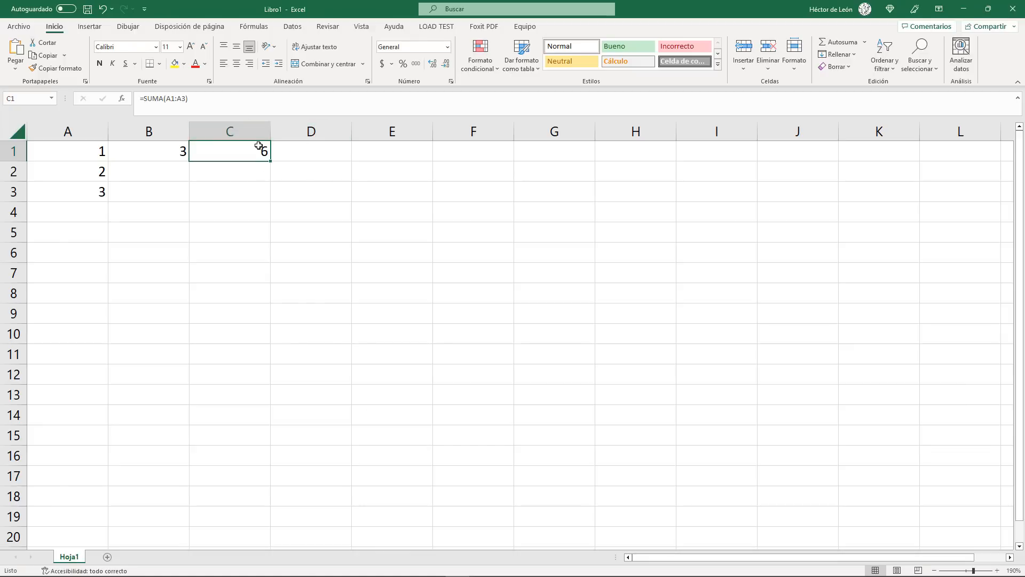
Try to enter a LAMBDA formula directly in cell D1.
click(278, 147)
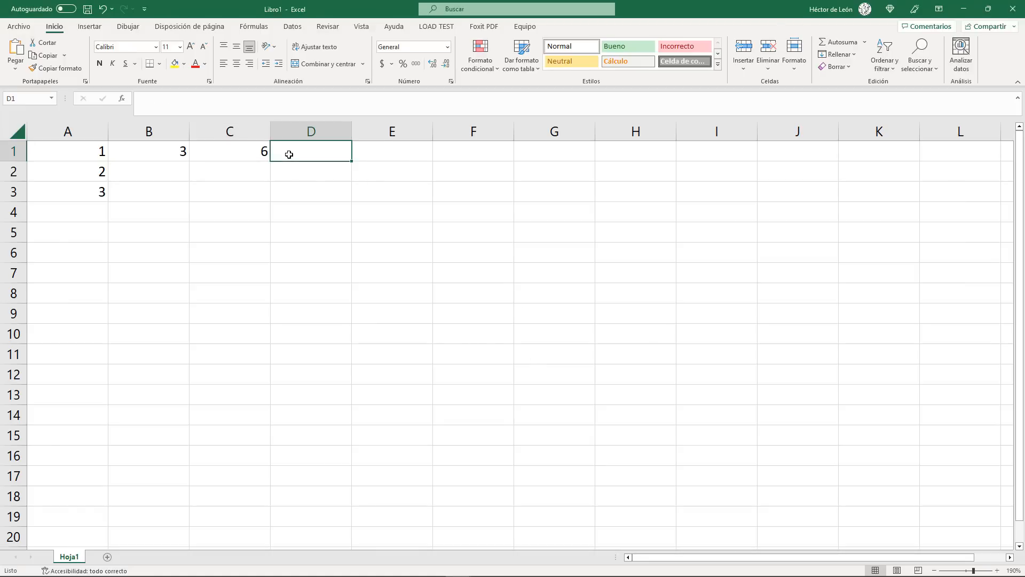
text(=lam)
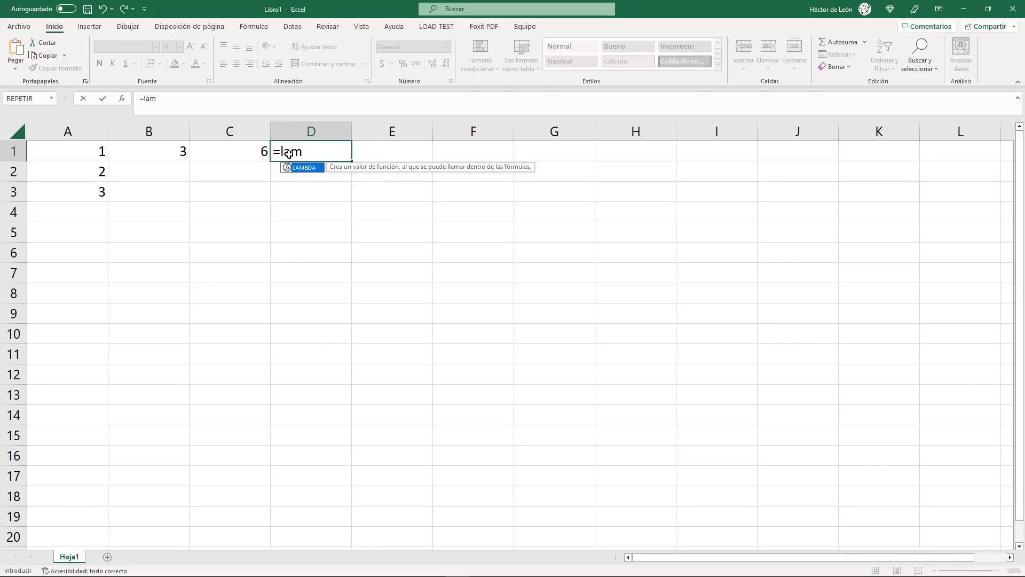
key(Return)
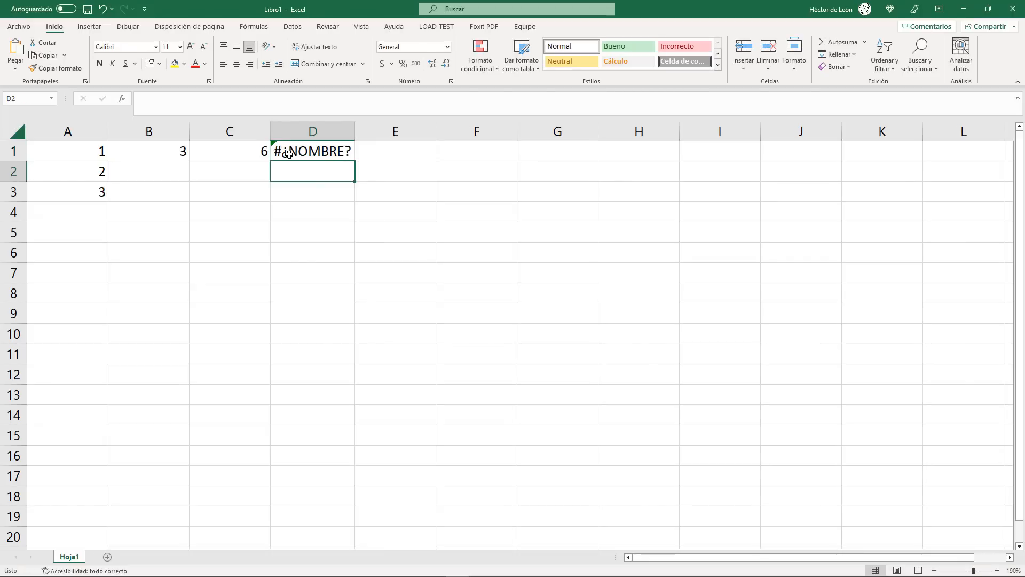
click(287, 154)
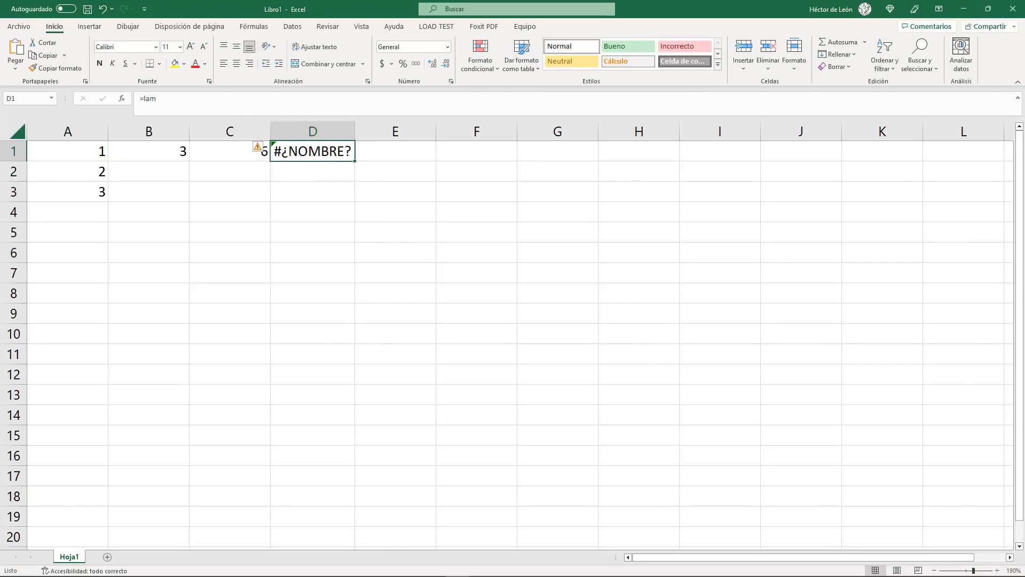
Switch to the blank Notepad document and write the formula =LAMBDA(x, x*2)().
key(alt+Tab)
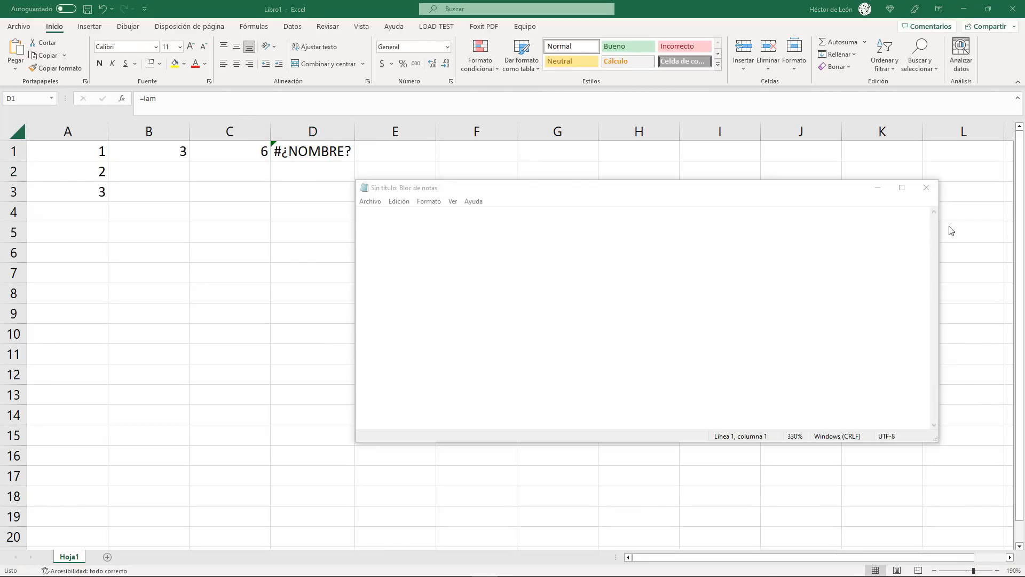
click(664, 215)
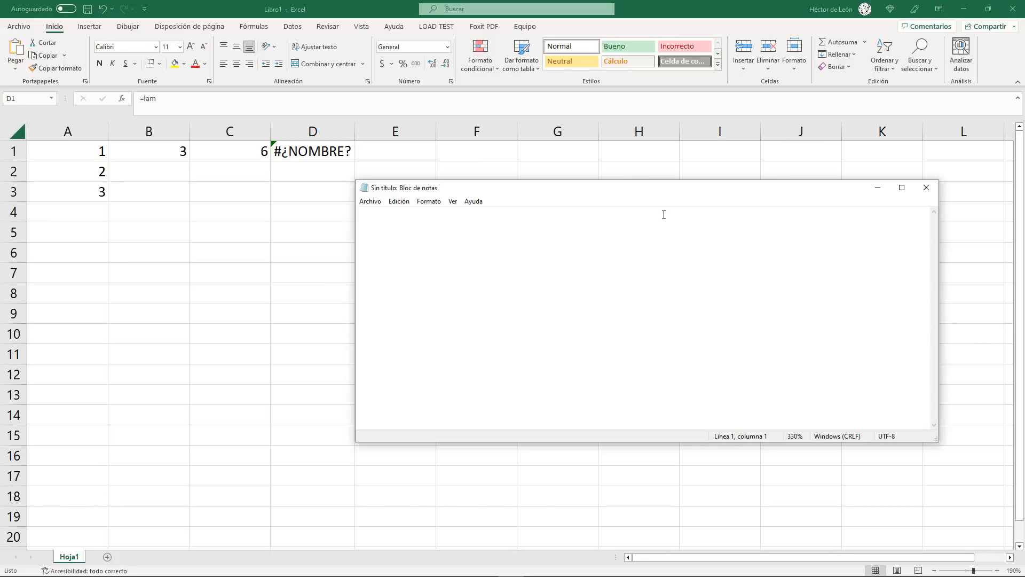
text(=LAMBDA())
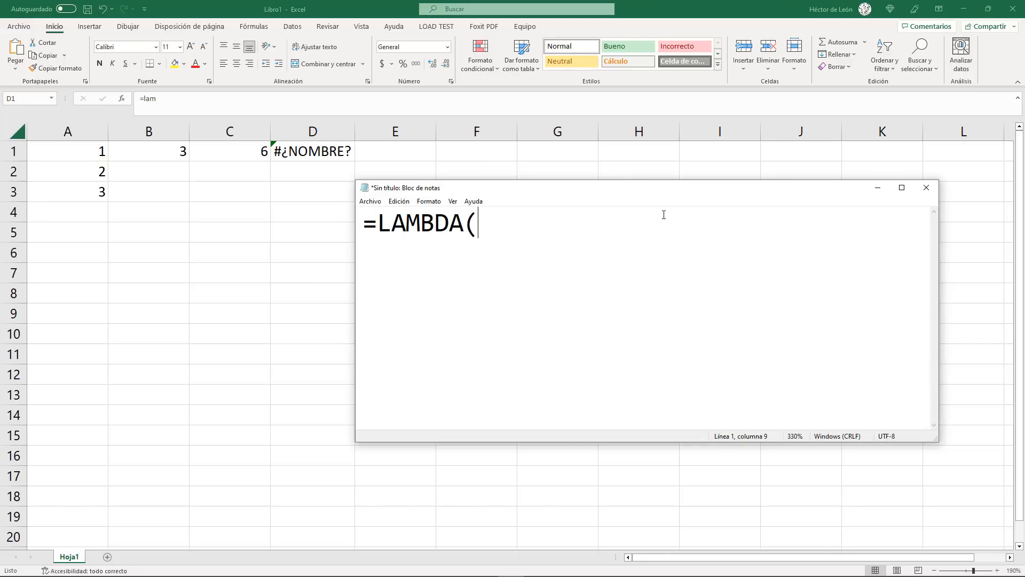
key(Left)
text(x, x*2)
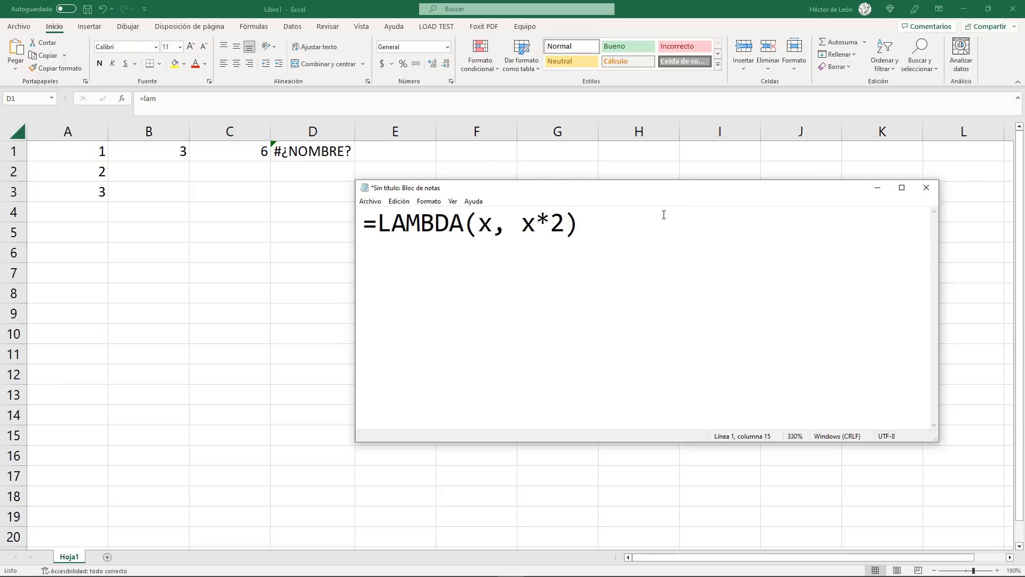
key(Right)
text(())
key(Left)
Insert 5 as the argument inside the empty parentheses that follow the LAMBDA expression.
drag(378, 223, 577, 219)
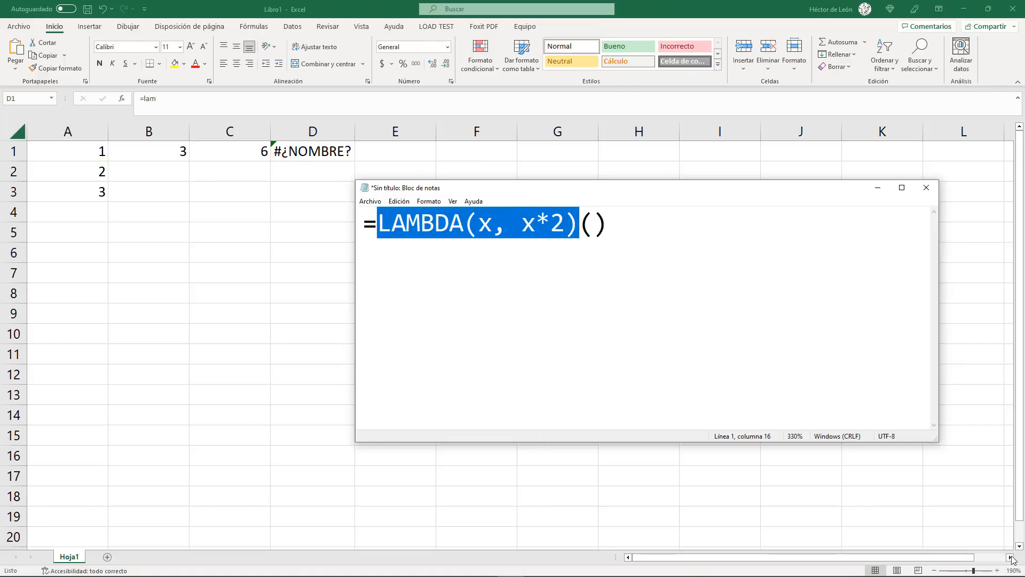
click(627, 219)
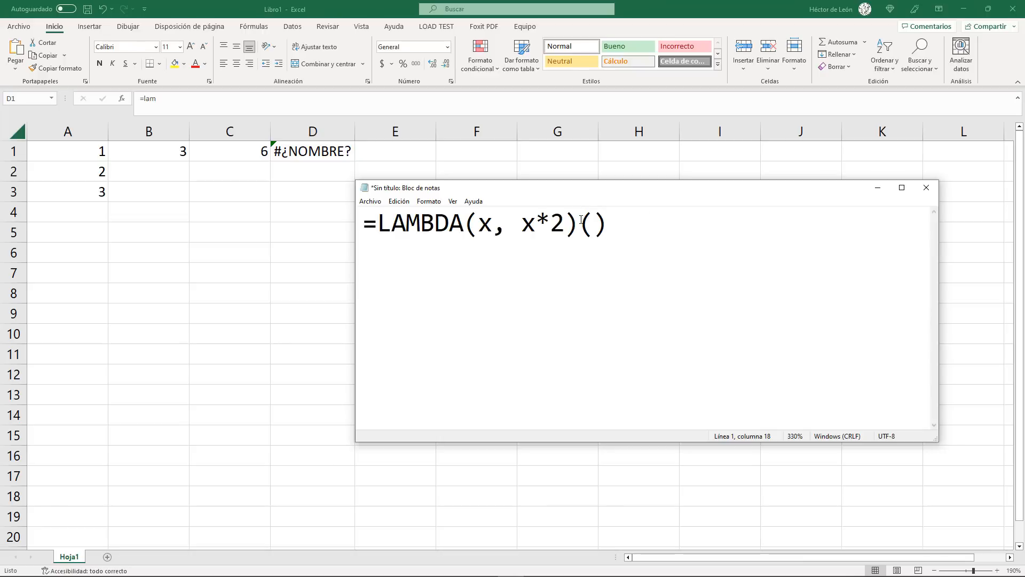
drag(581, 219, 612, 217)
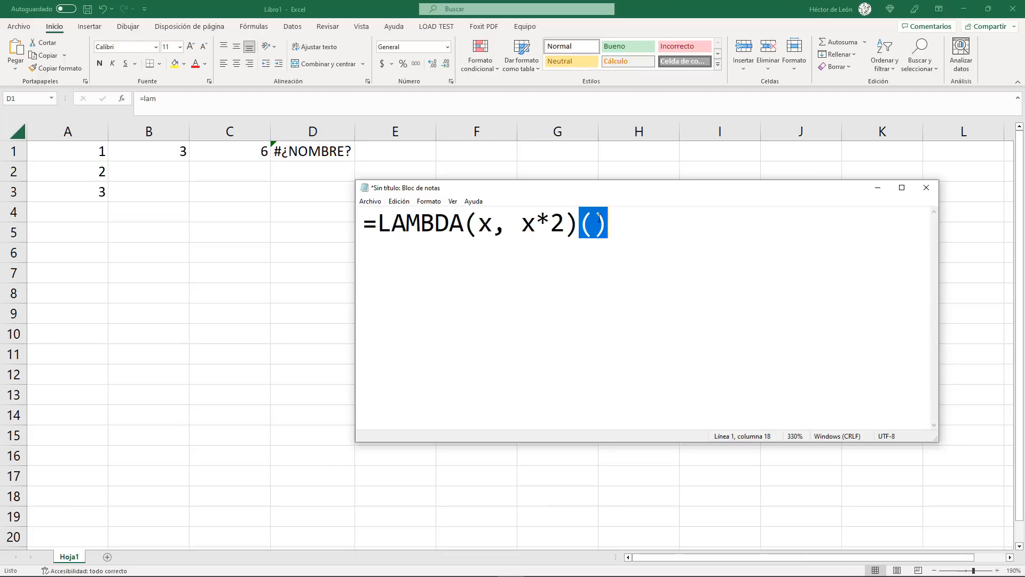
key(Left)
text(5)
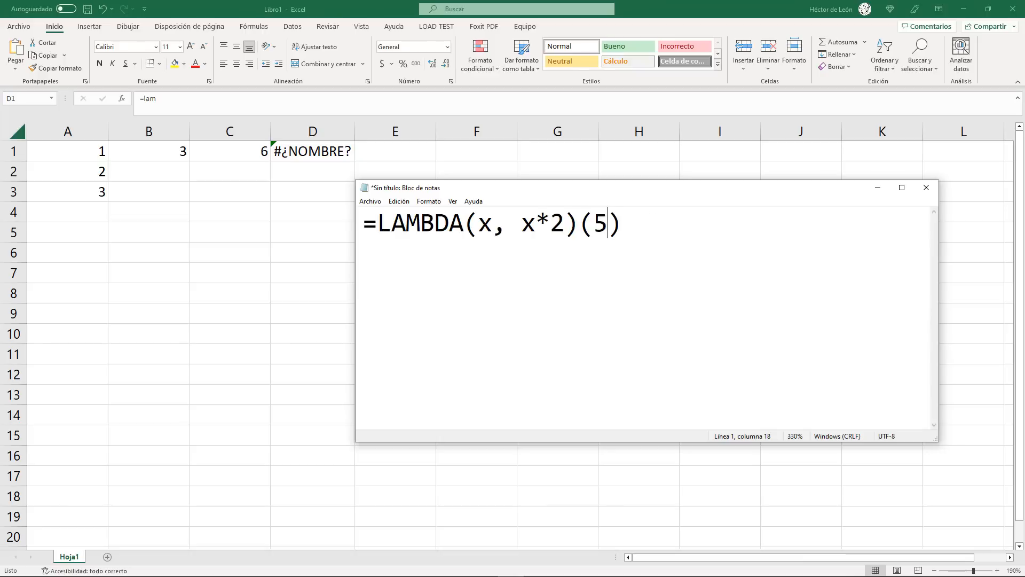
Copy the whole LAMBDA formula from Notepad and paste it into cell D1 of the Excel sheet.
drag(628, 229, 355, 237)
key(ctrl+c)
click(303, 151)
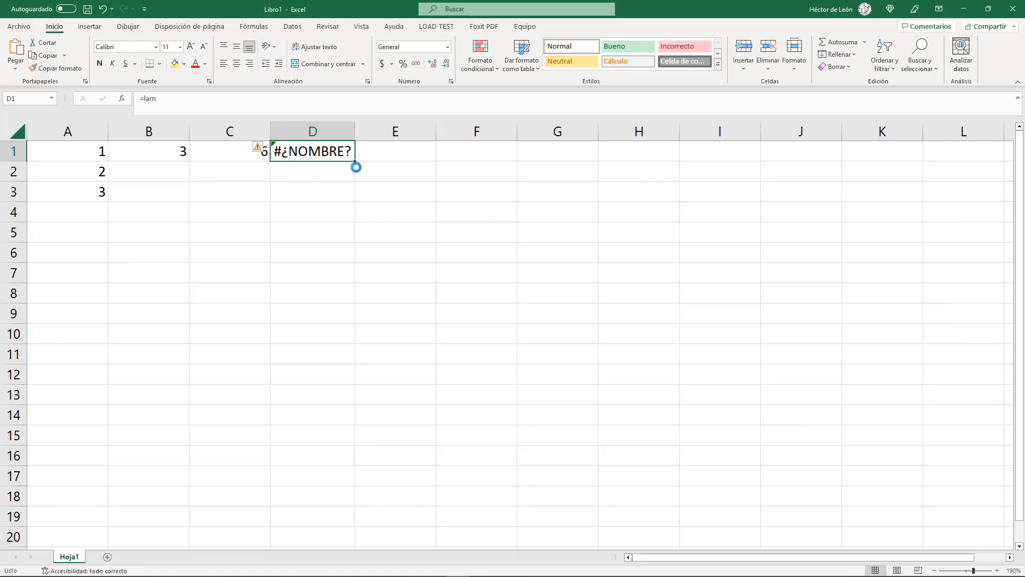
key(ctrl+v)
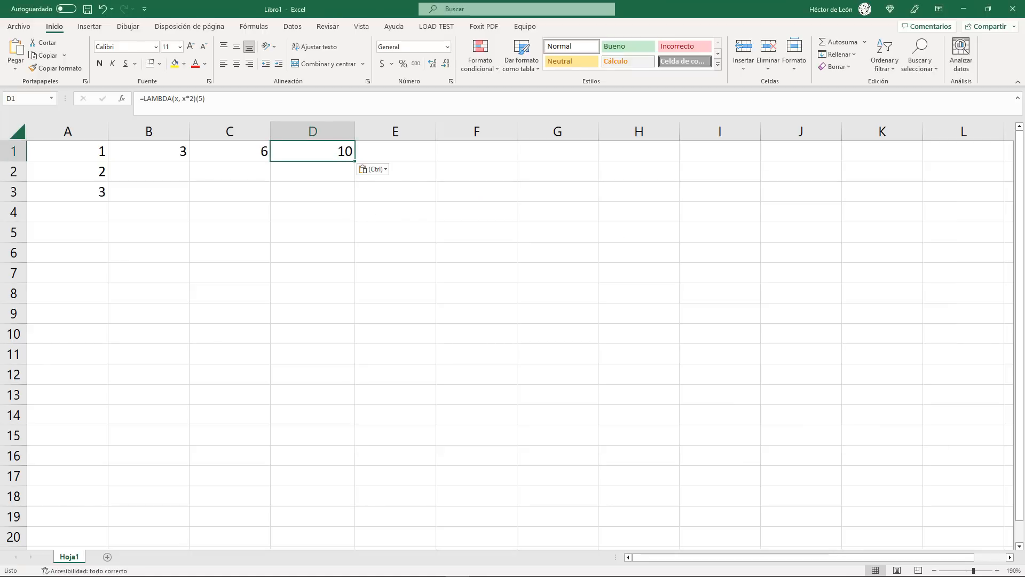
Replace the argument 5 with C1 in cell D1's LAMBDA formula, giving =LAMBDA(x, x*2)(C1).
key(alt+Tab)
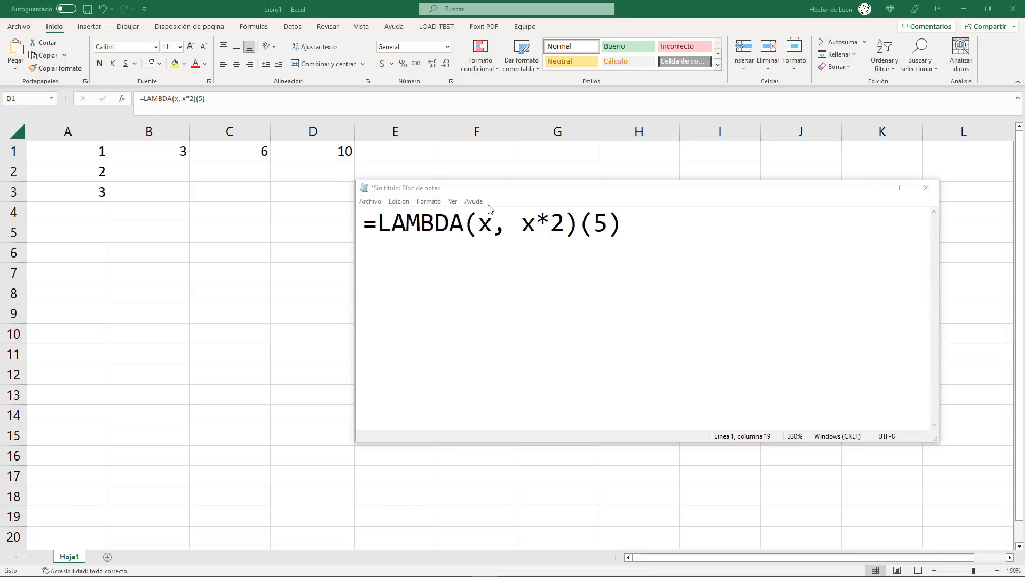
click(312, 144)
click(206, 99)
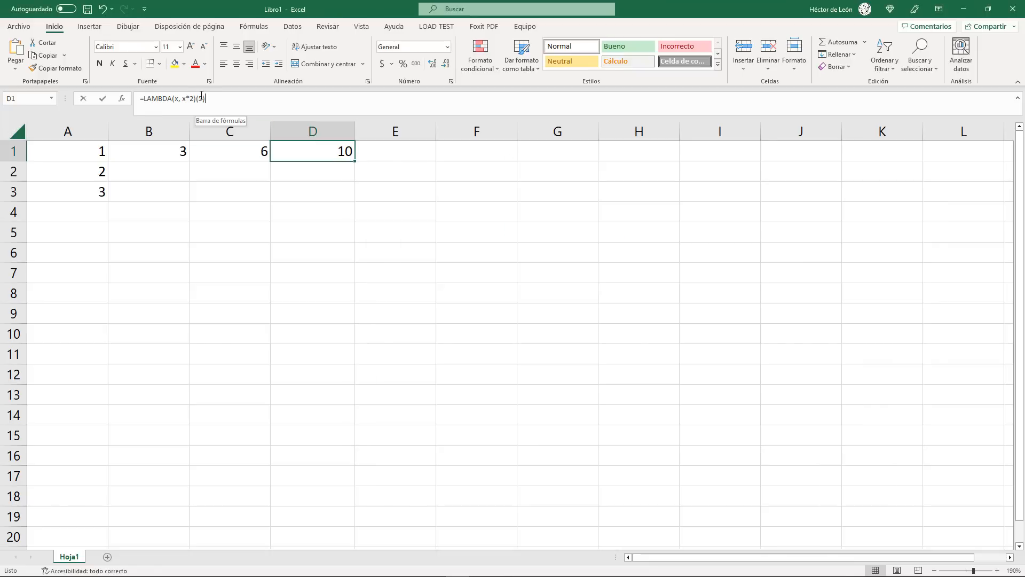
key(Home)
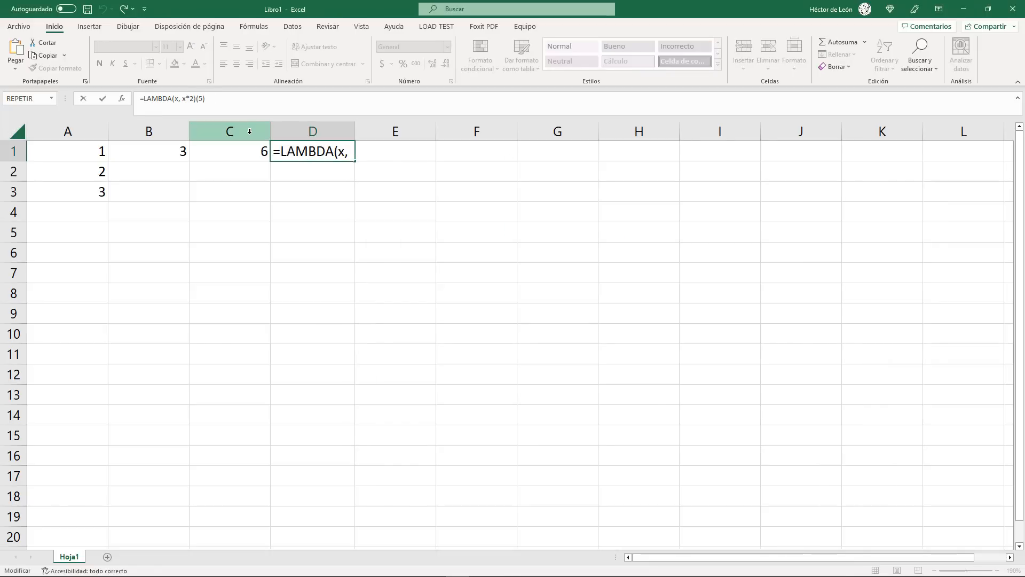
click(203, 98)
key(BackSpace)
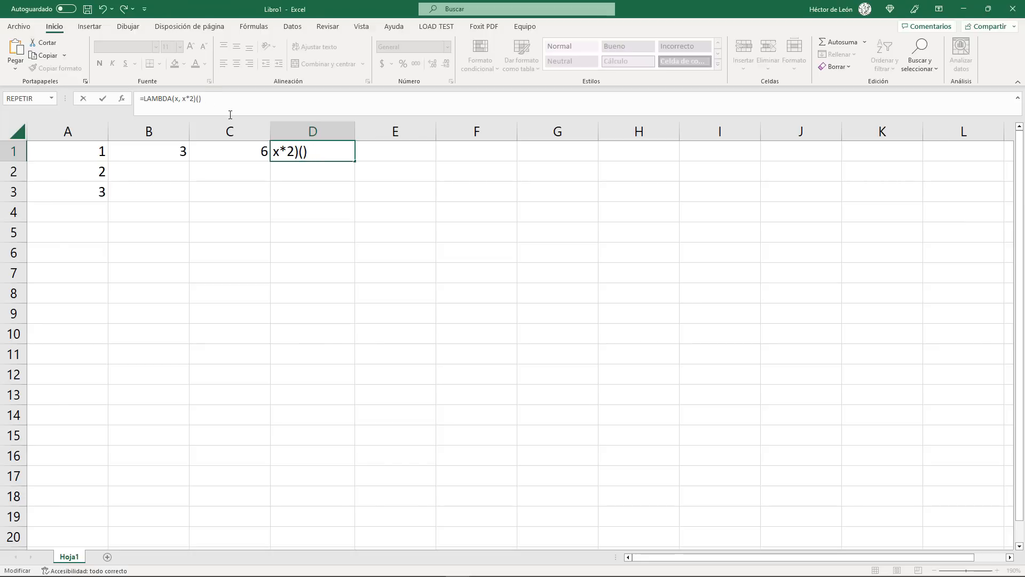
text(C1)
key(Return)
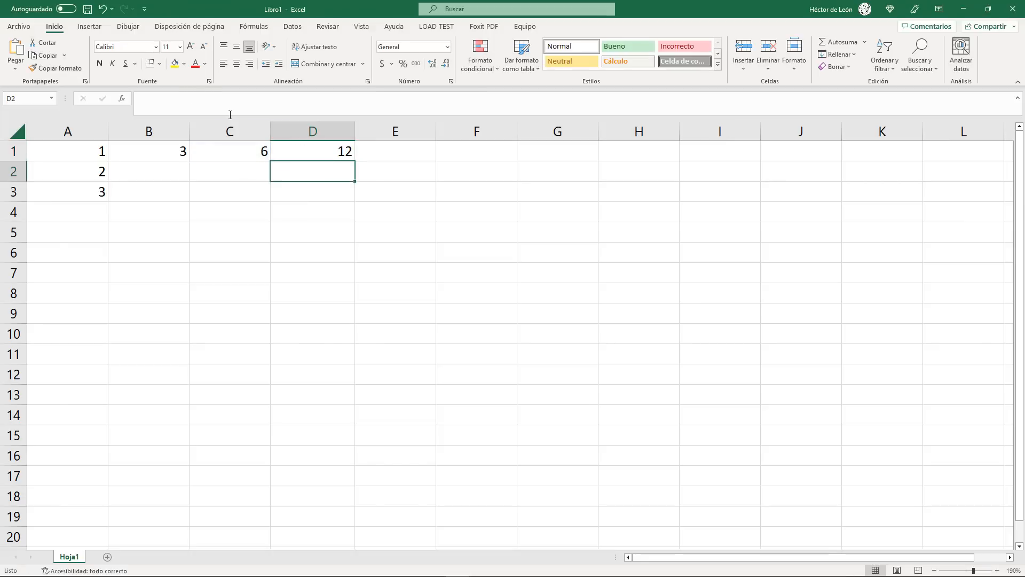
key(Up)
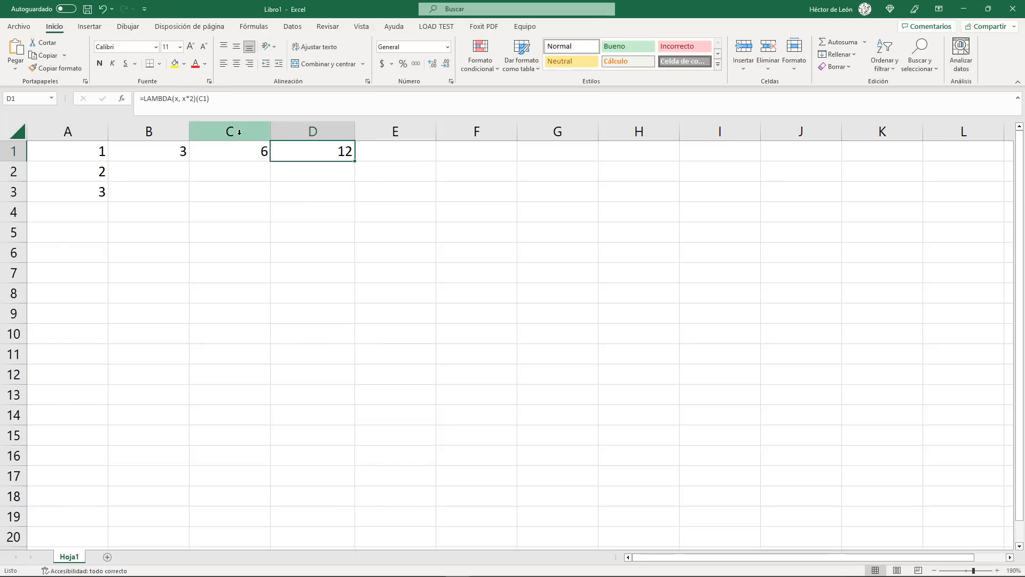
Switch to Notepad and add y as a second parameter after x in the LAMBDA formula.
click(178, 98)
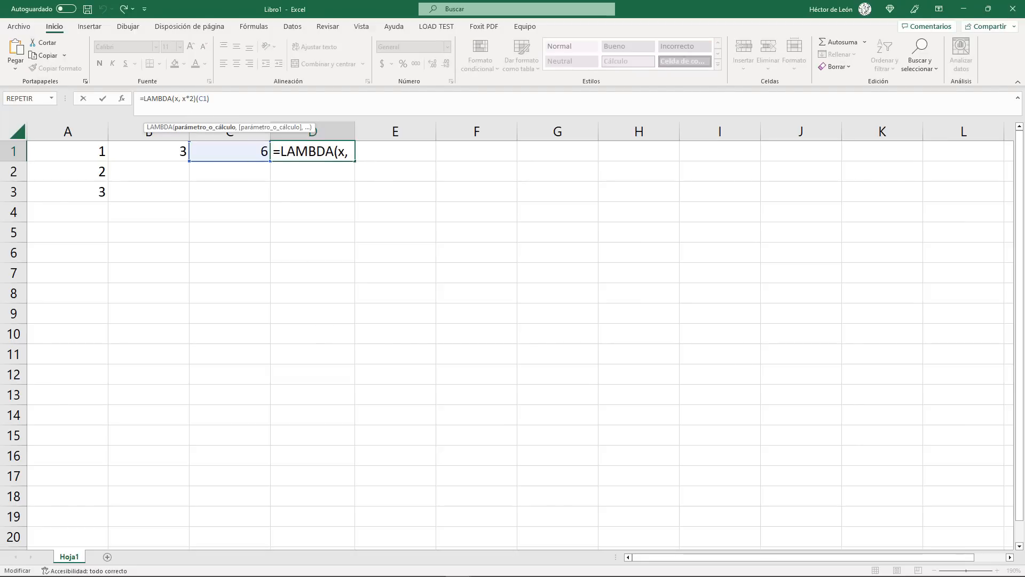
key(alt+Tab)
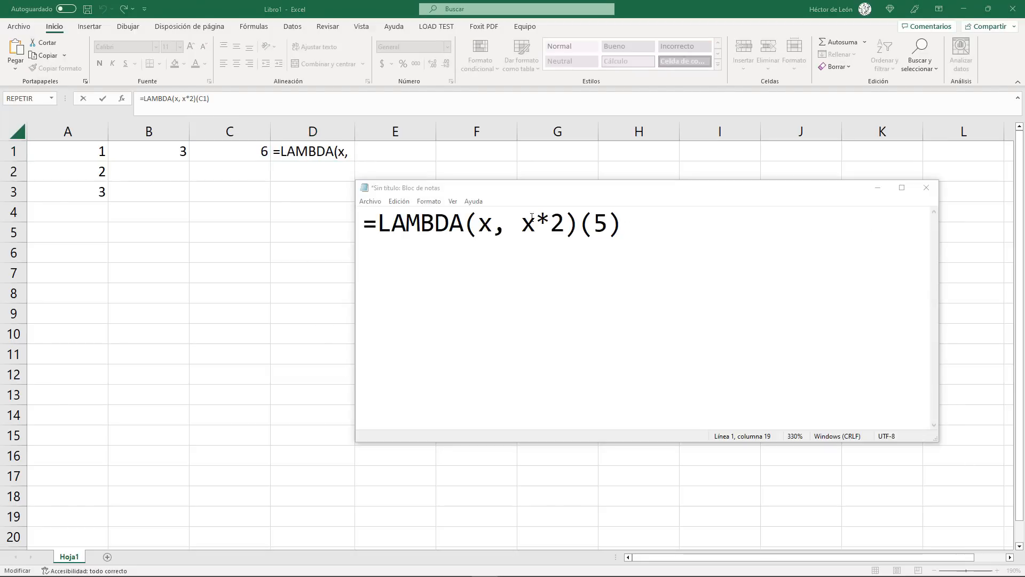
click(503, 222)
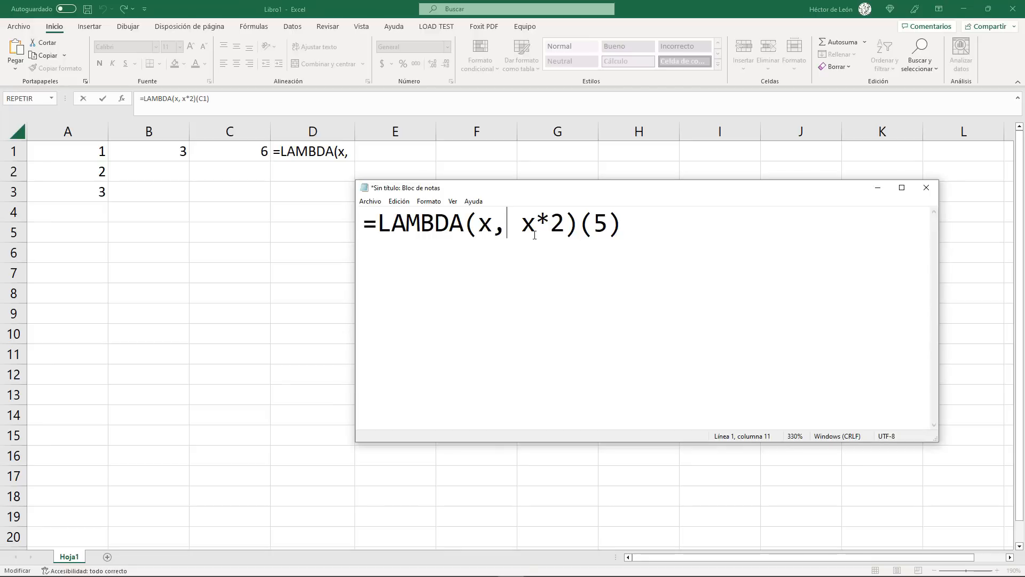
text(Y)
key(BackSpace)
text(y )
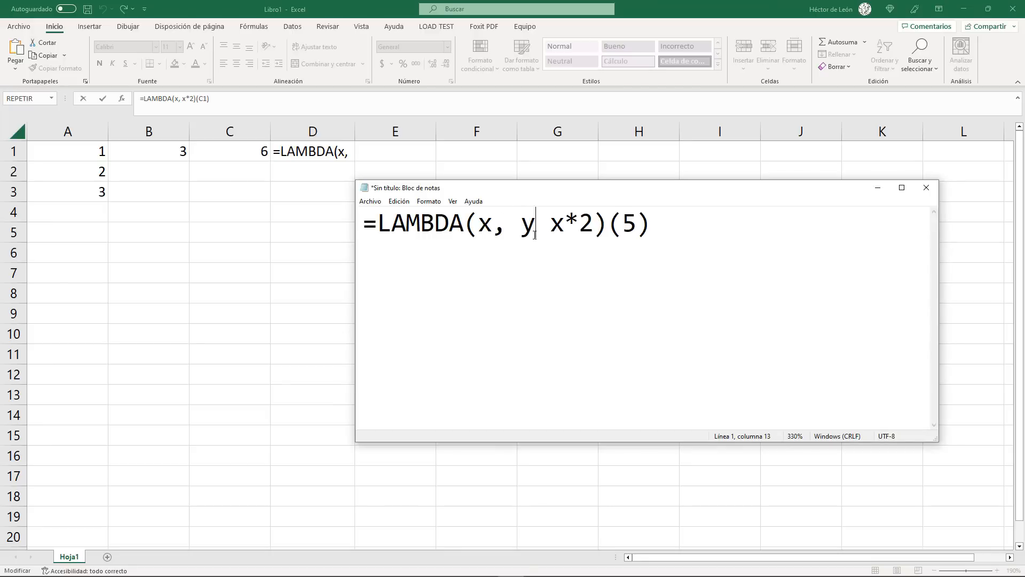
text(,)
Change the calculation inside the Notepad LAMBDA formula to x*y.
key(Right)
key(Right)
key(Right)
key(Right)
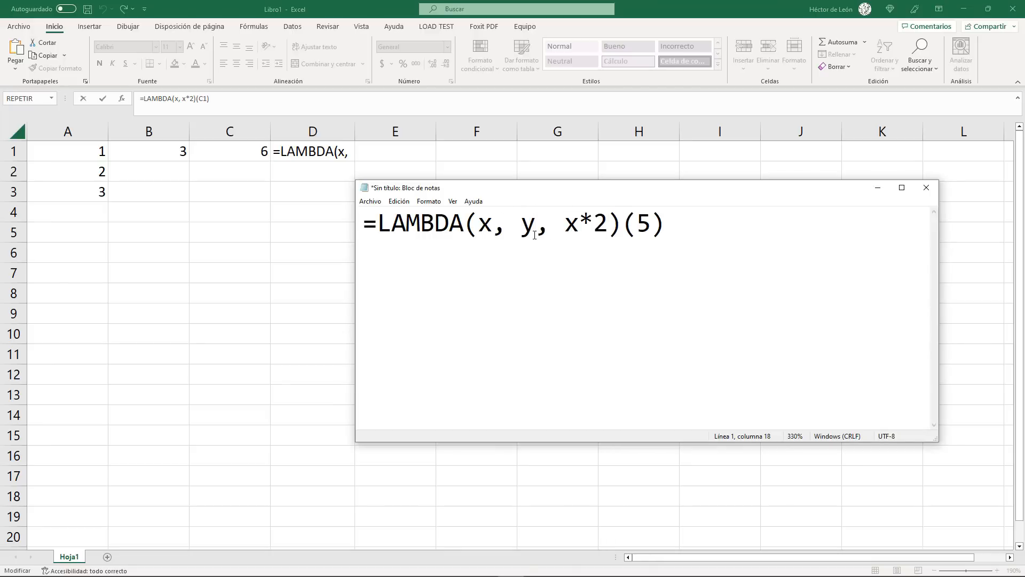
key(BackSpace)
text(y)
key(Right)
key(Right)
Copy the formula =LAMBDA(x, y, x*y)(5) from Notepad and paste it over cell D1's formula in Excel.
drag(726, 246, 365, 230)
click(525, 230)
drag(478, 227, 534, 225)
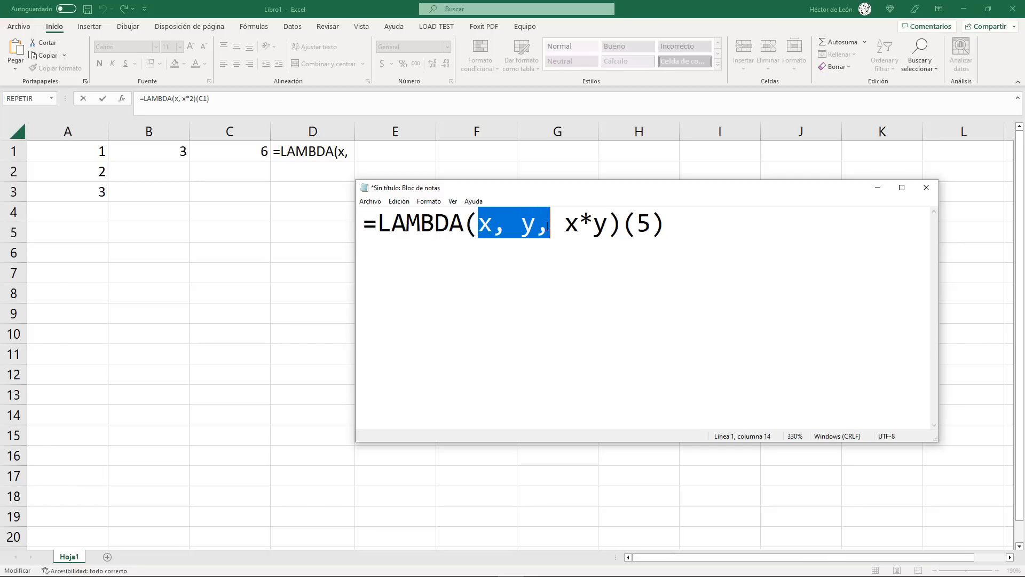
drag(672, 229, 298, 228)
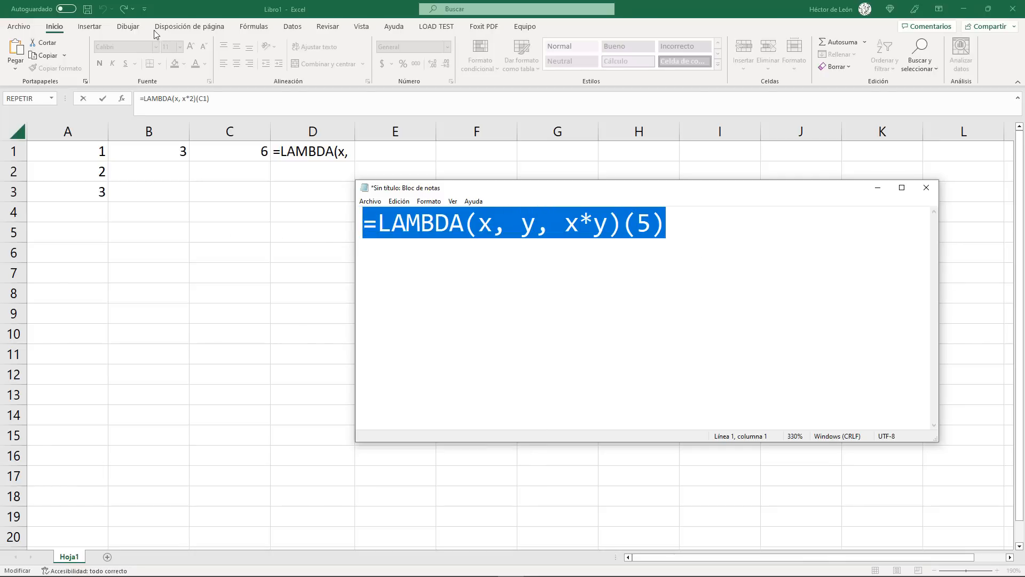
click(300, 147)
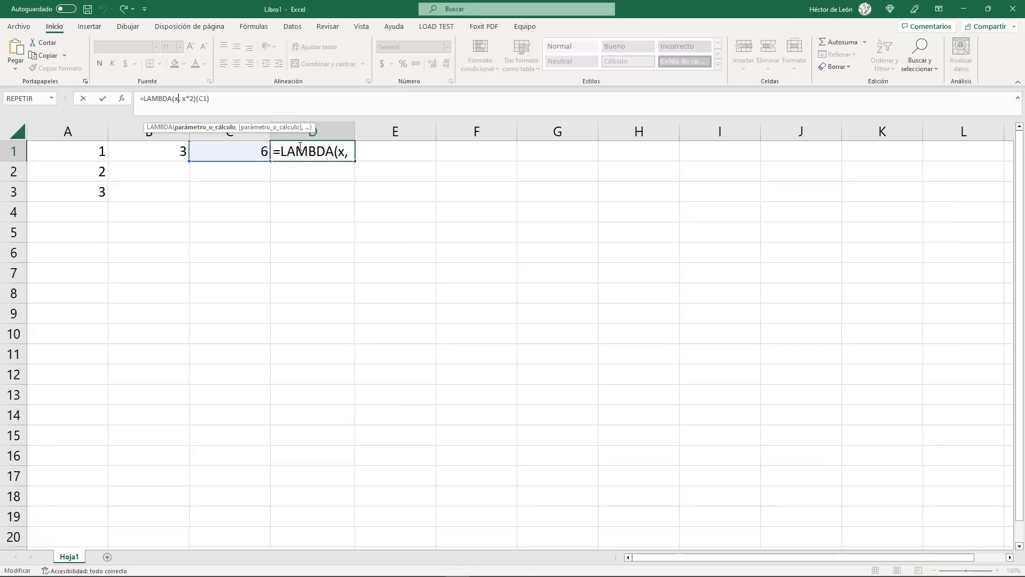
key(Return)
click(319, 156)
text(=LAMBDA(x,y, x*y)(5))
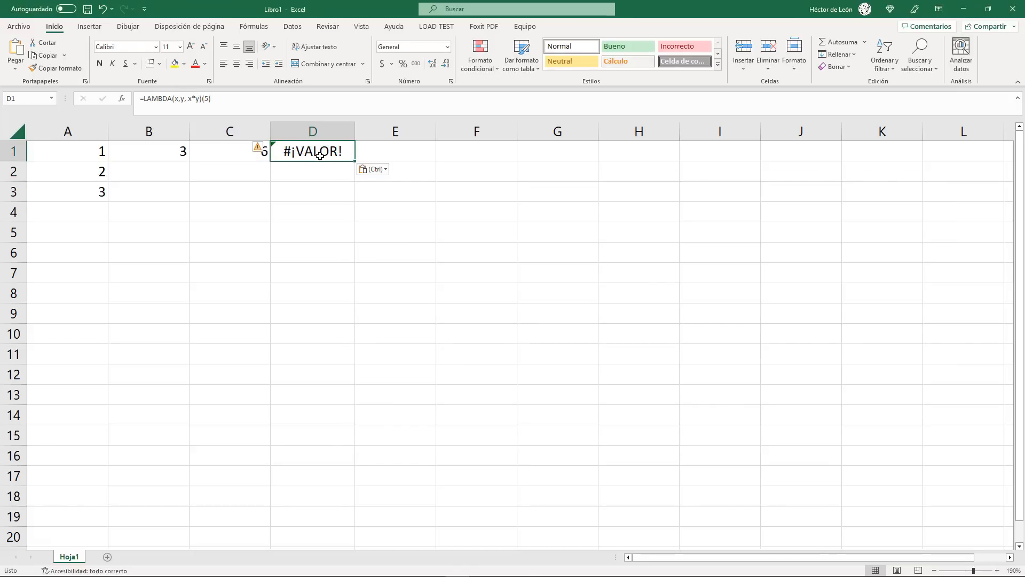
key(Return)
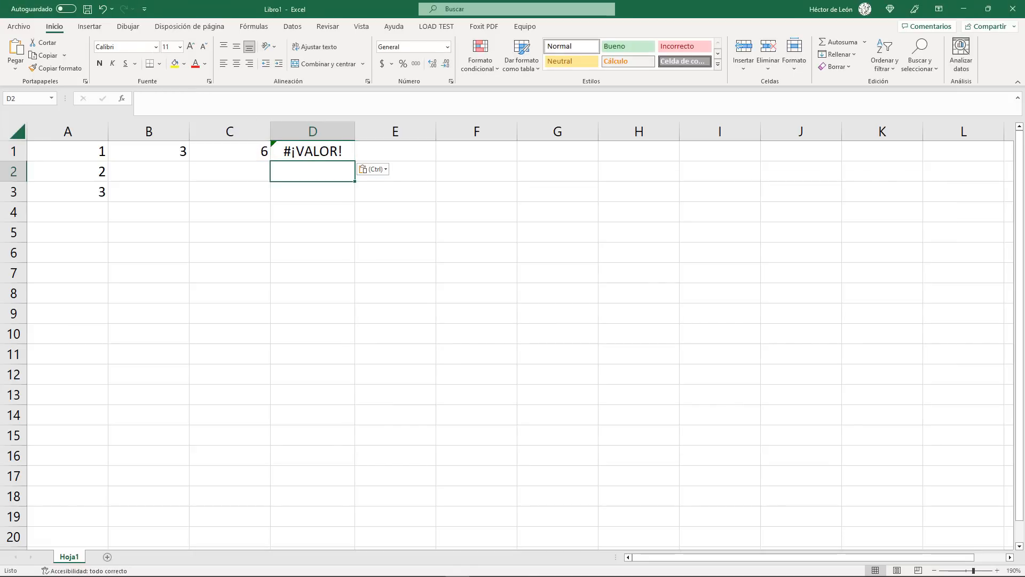
Add 6 as the second argument of the LAMBDA formula in Notepad and paste the whole formula into cell D1 in Excel.
key(alt+Tab)
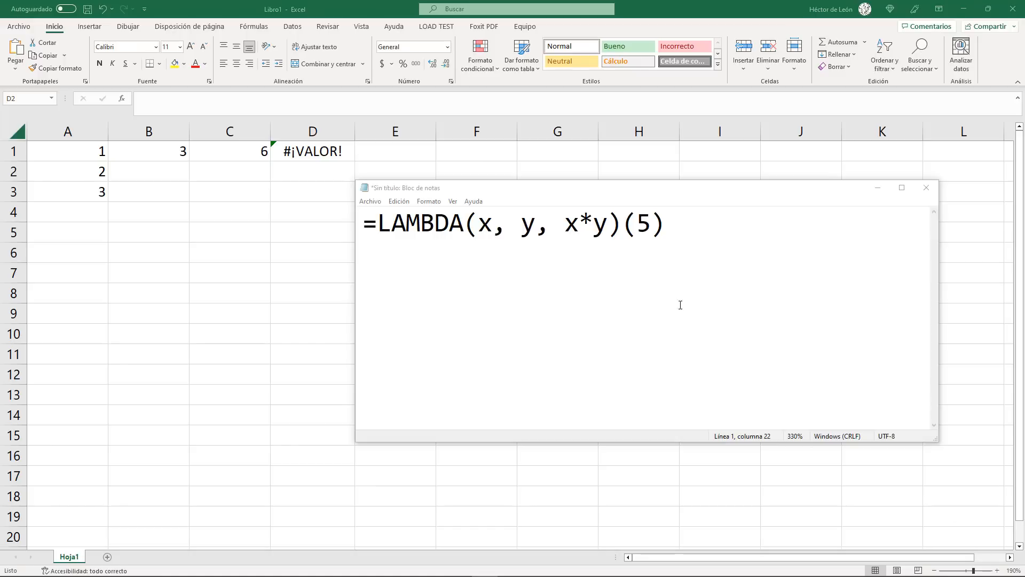
click(650, 230)
text(, 6)
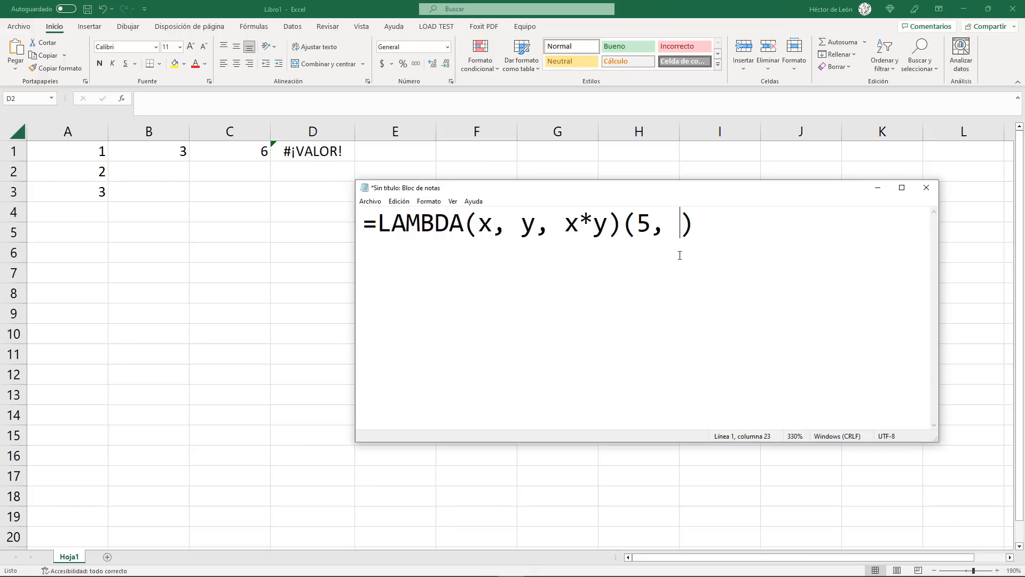
key(ctrl+a)
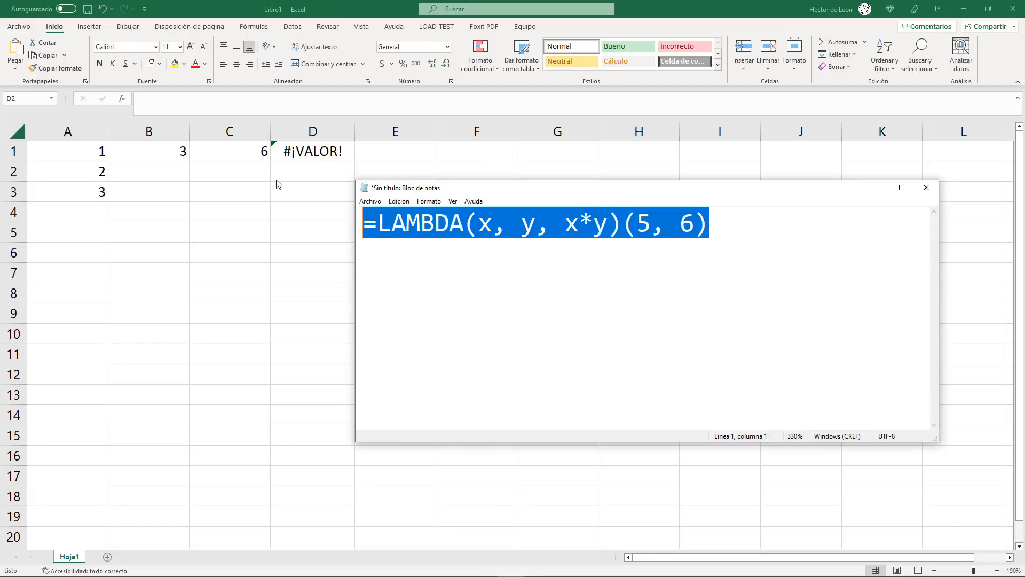
key(alt+Tab)
click(301, 148)
text(=LAMBDA(x,y, x*y)(5, 6))
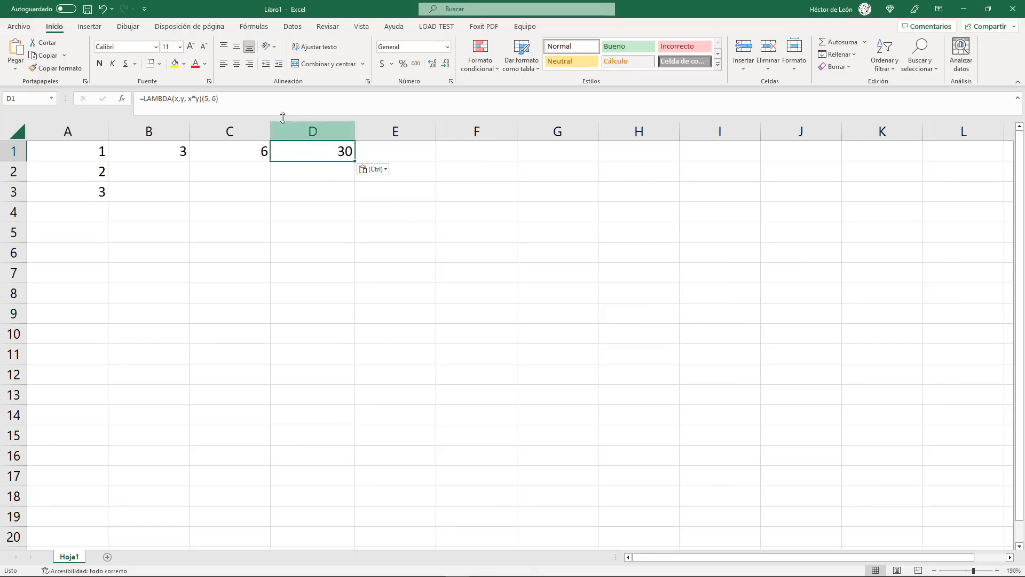
Replace the second argument of the LAMBDA formula in cell D1 with a reference to B1.
click(216, 98)
key(BackSpace)
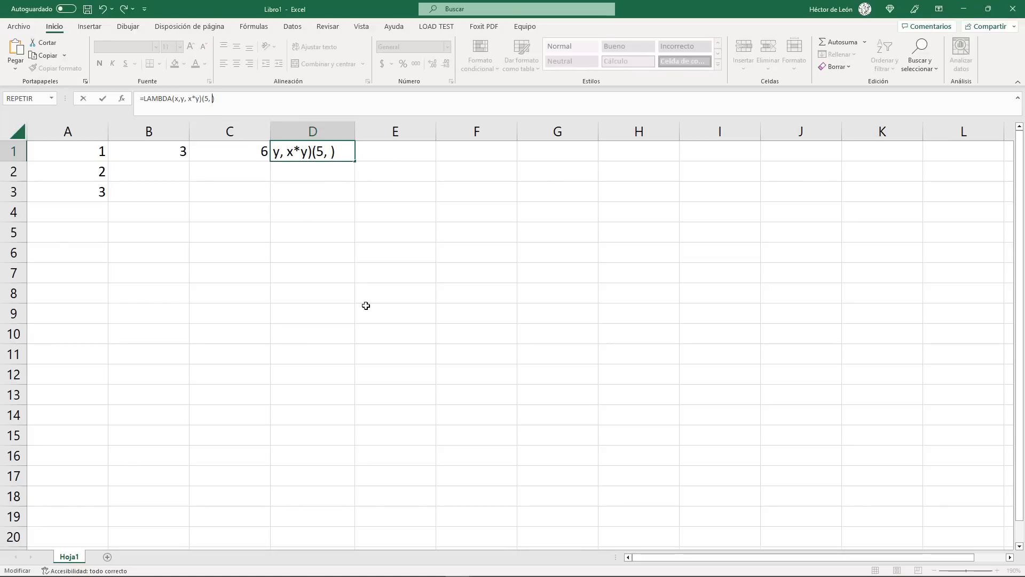
text(B1)
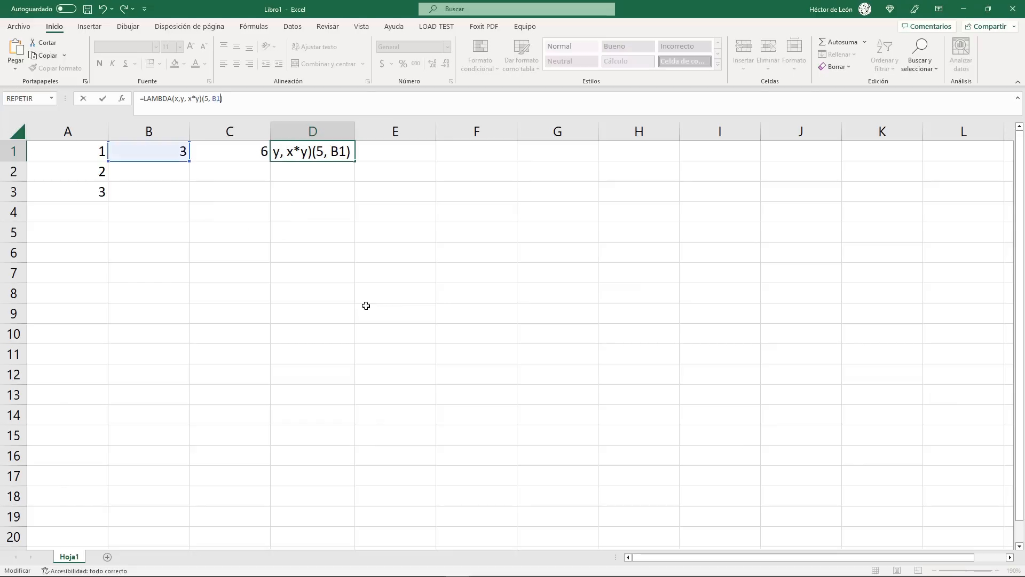
key(Return)
key(Up)
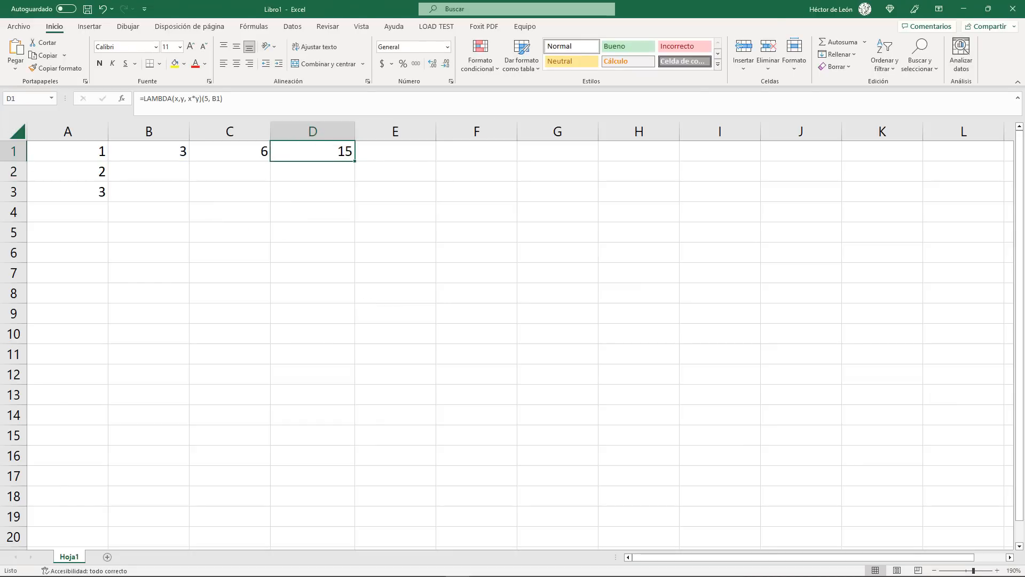
Create a workbook-level defined name MUL that refers to =Hoja1!$D$1.
key(alt+Tab)
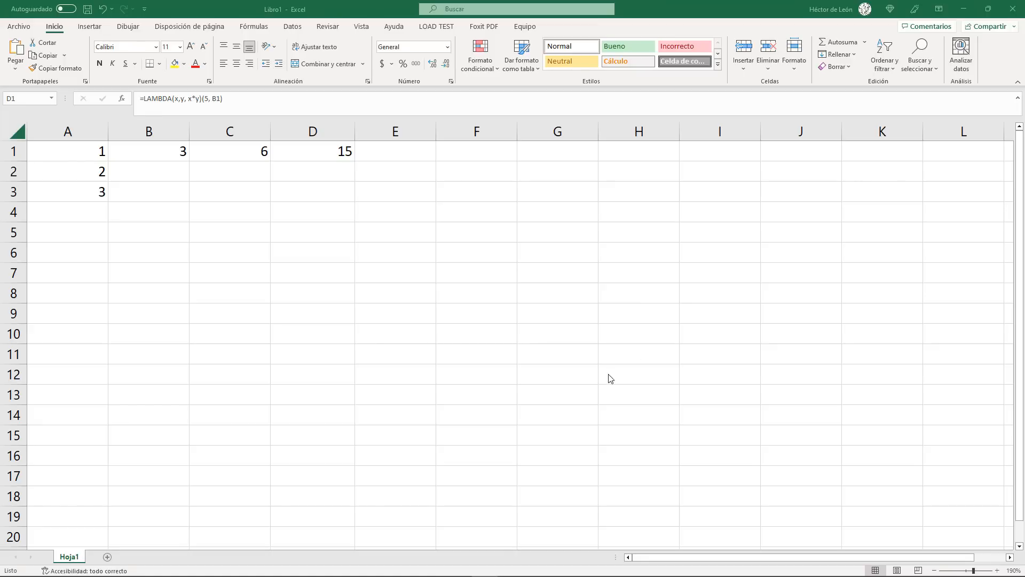
click(252, 23)
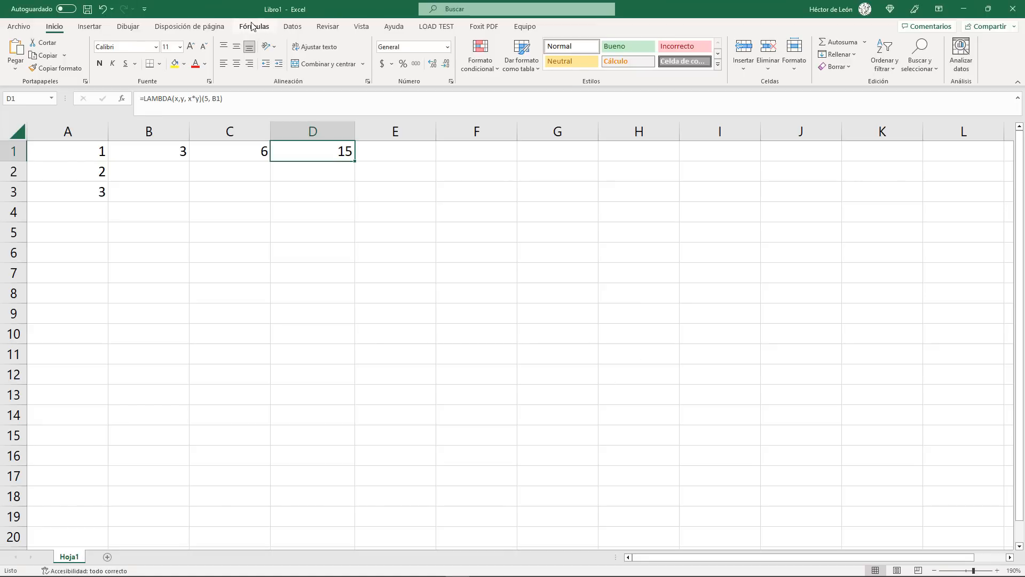
click(253, 26)
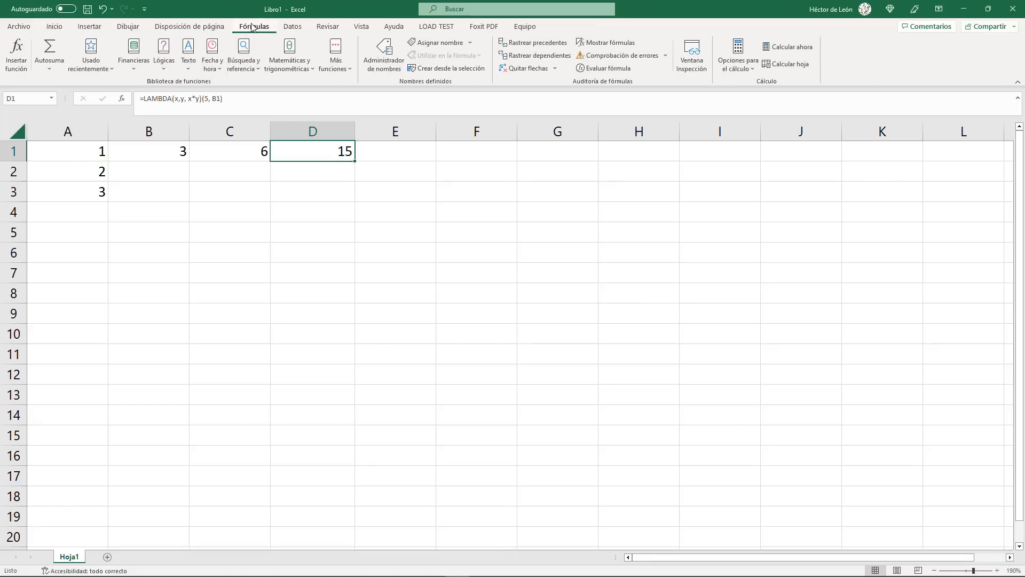
click(372, 66)
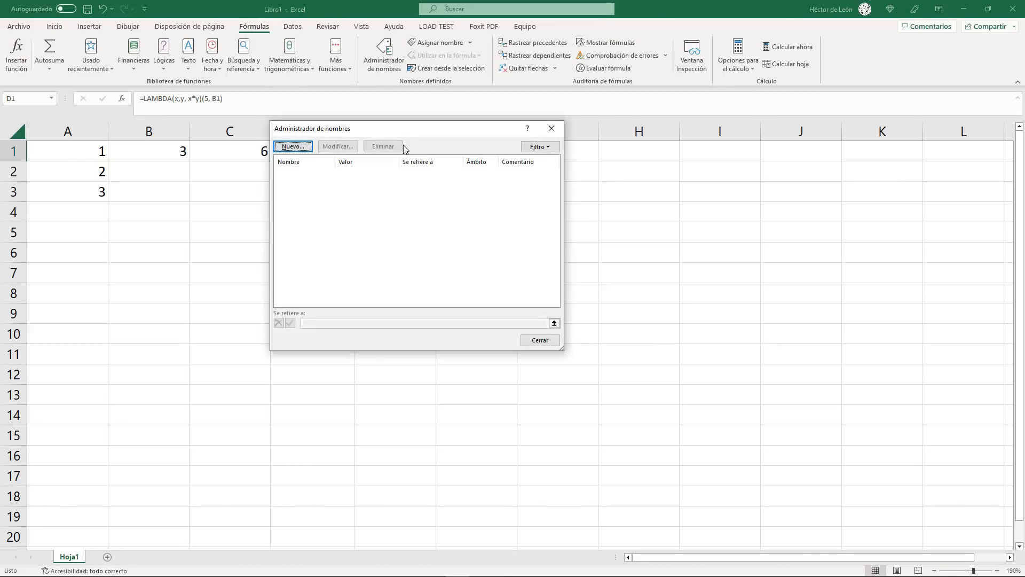
click(283, 147)
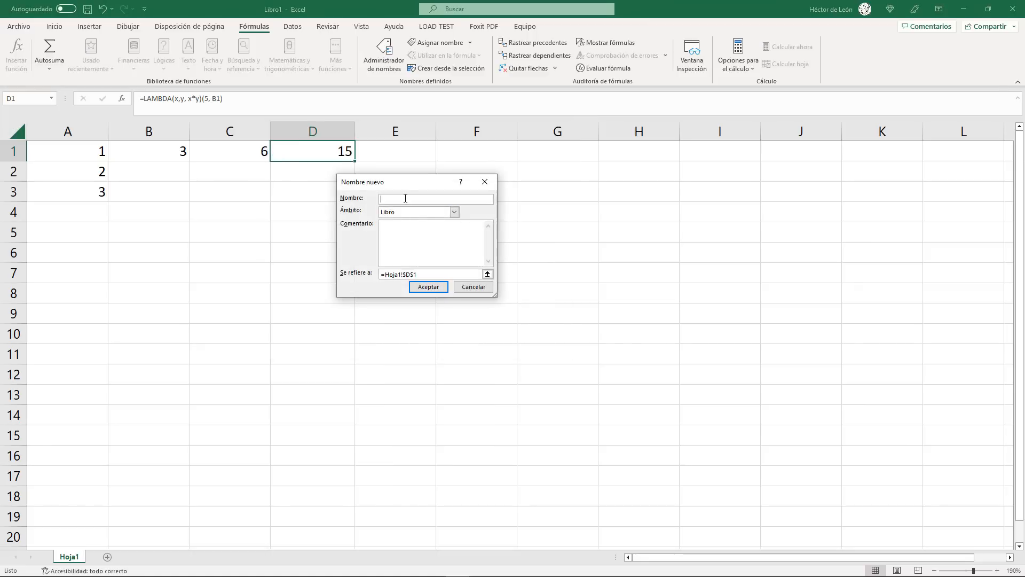
text(MUL)
drag(427, 275, 343, 266)
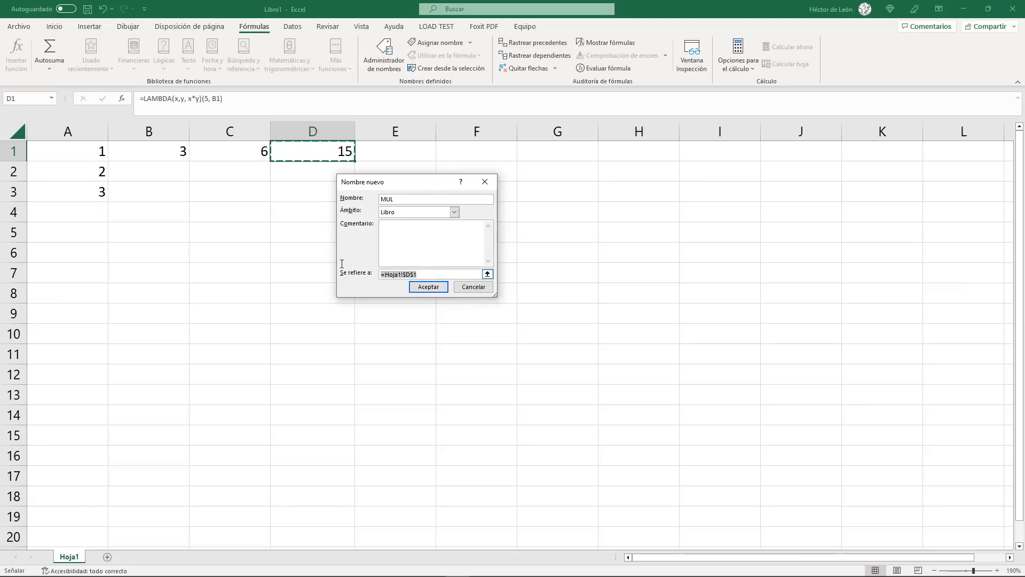
click(428, 286)
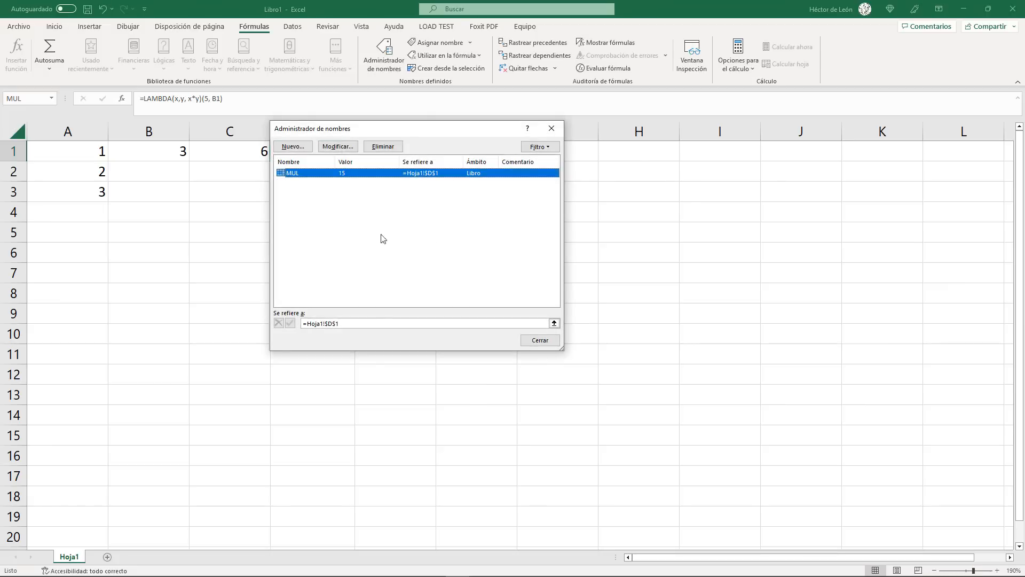
Clear the reference of the defined name MUL and delete the arguments (5, 6) from the formula in Notepad.
drag(351, 323, 244, 320)
key(Delete)
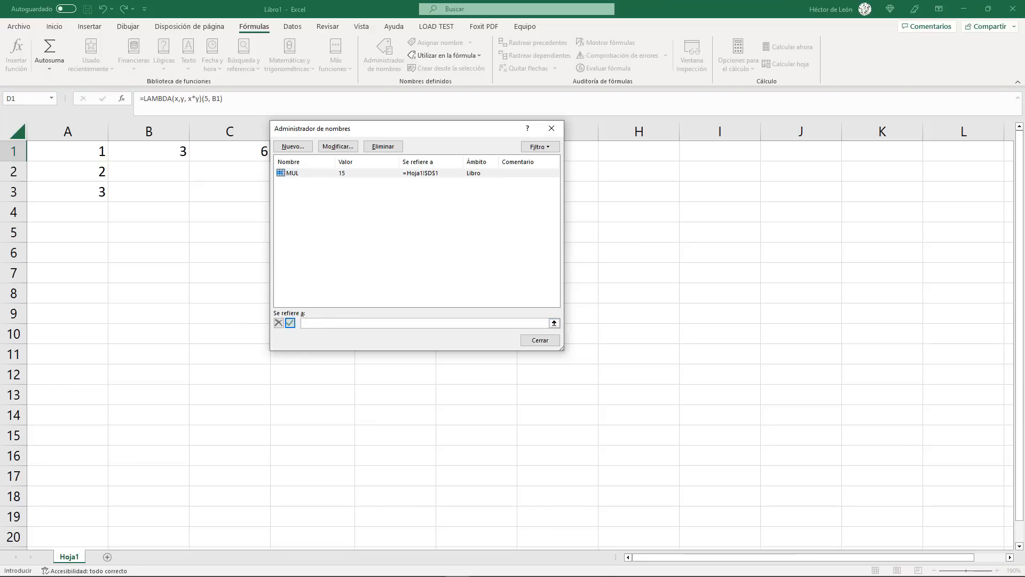
key(alt+Tab)
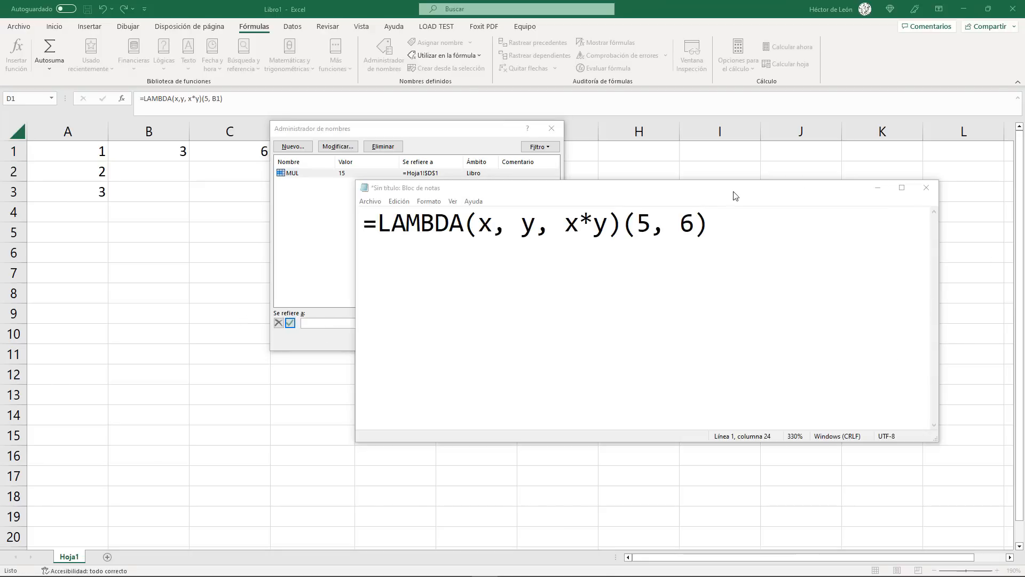
drag(710, 223, 625, 215)
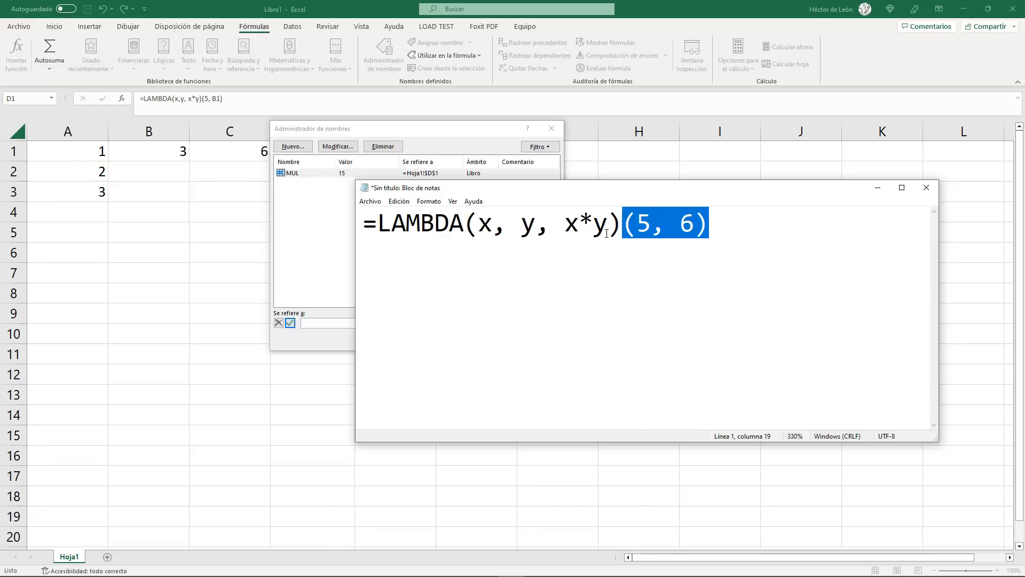
key(Delete)
Copy =LAMBDA(x, y, x*y) from Notepad into the reference of the defined name MUL in Excel and save the change.
key(shift+Home)
key(ctrl+c)
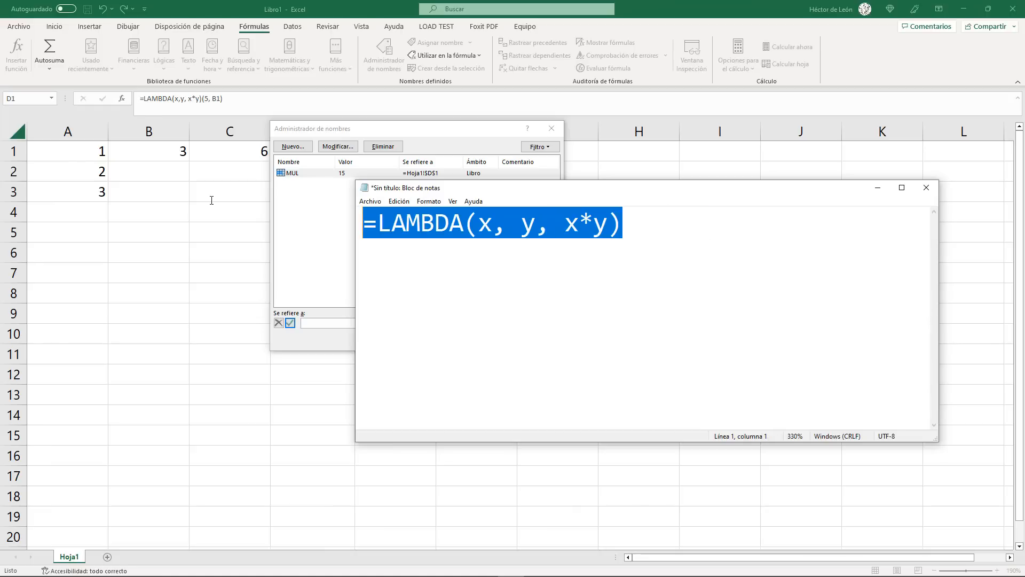
click(315, 322)
key(ctrl+v)
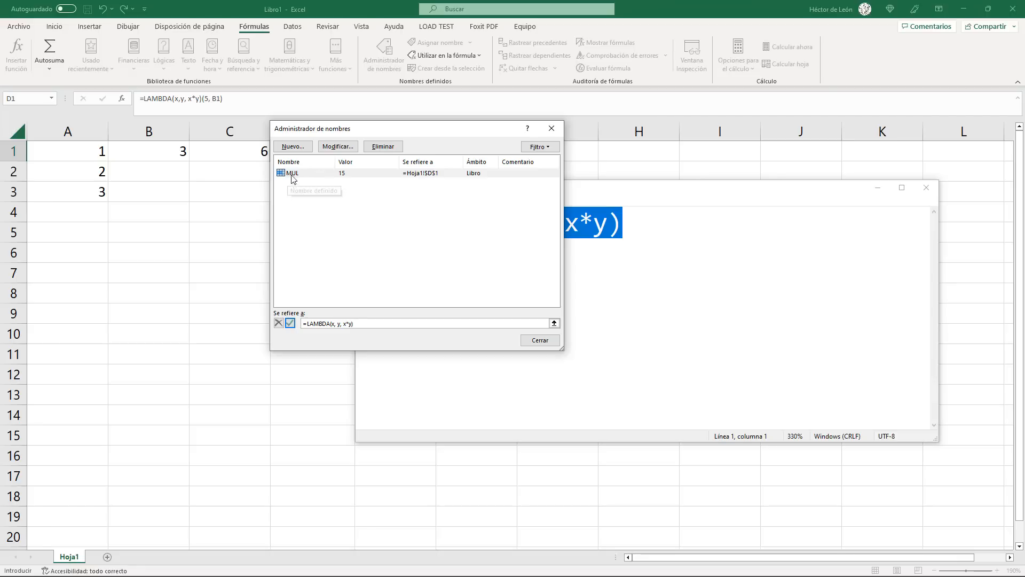
click(539, 342)
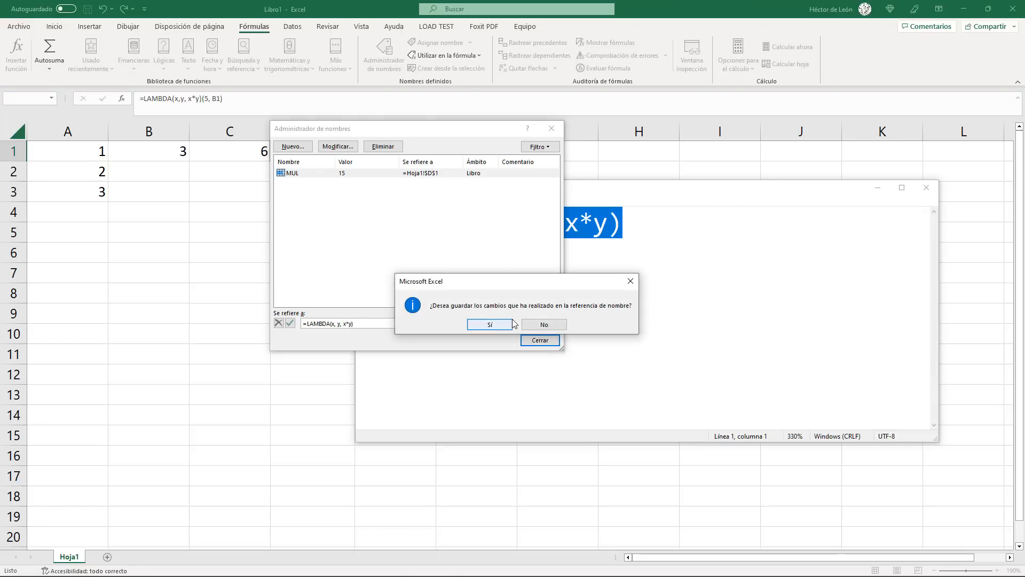
click(493, 327)
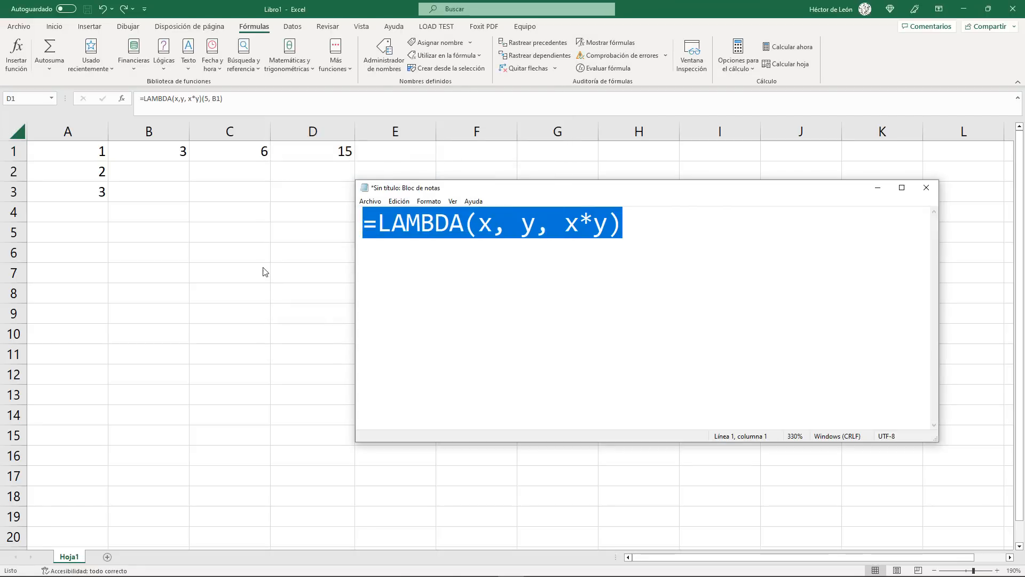
Enter the formula =MUL() without arguments in cell D2.
click(314, 177)
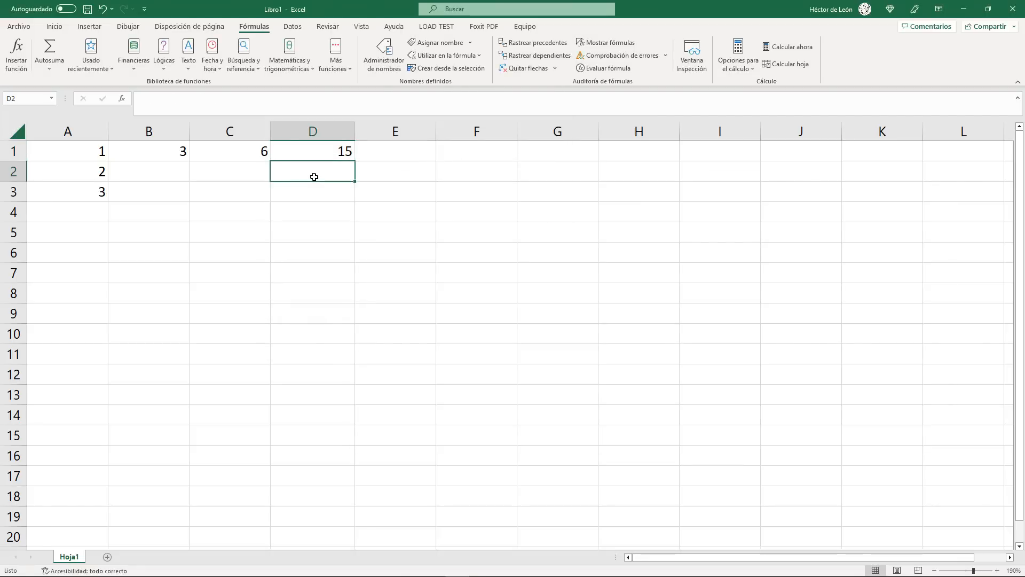
text(=mu)
key(BackSpace)
key(BackSpace)
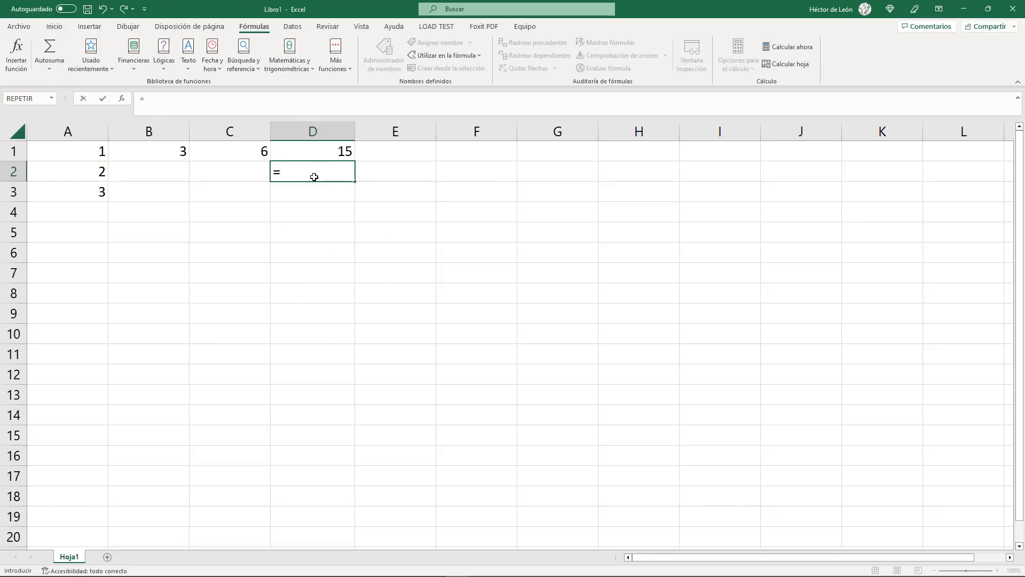
text(MUL())
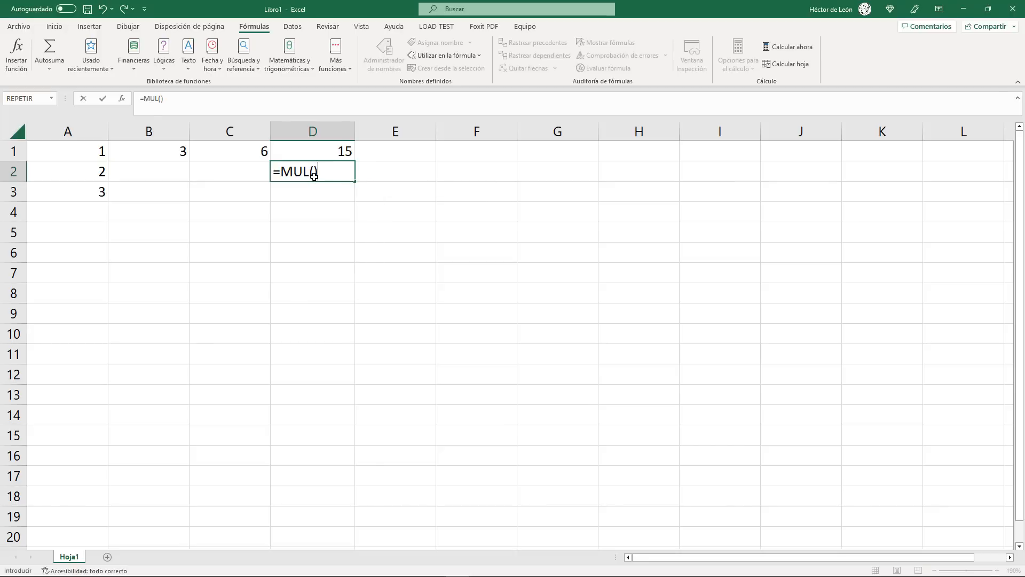
key(Left)
key(Right)
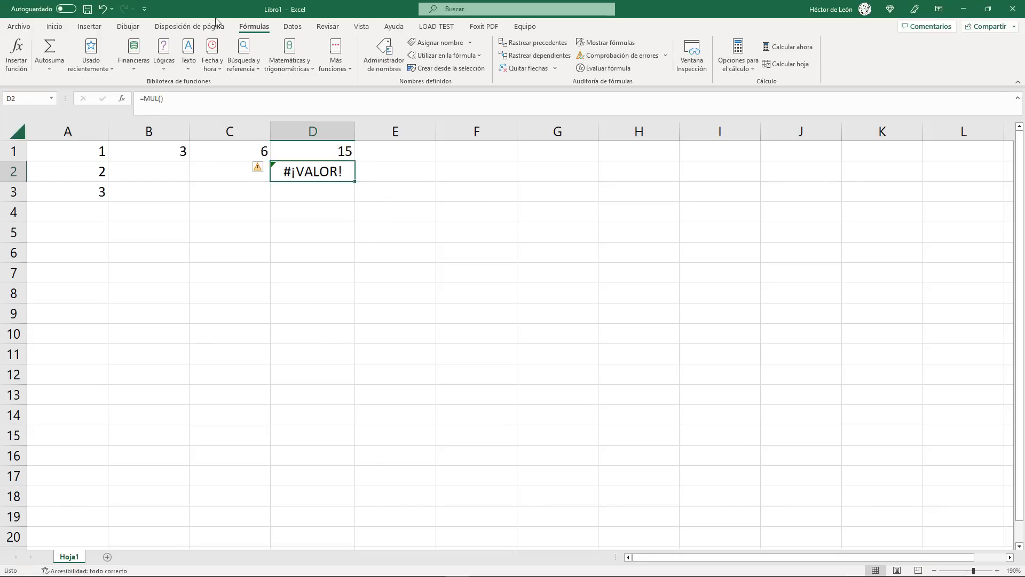
Add the arguments 2,3 to the MUL formula in cell D2.
click(163, 100)
text(2,3)
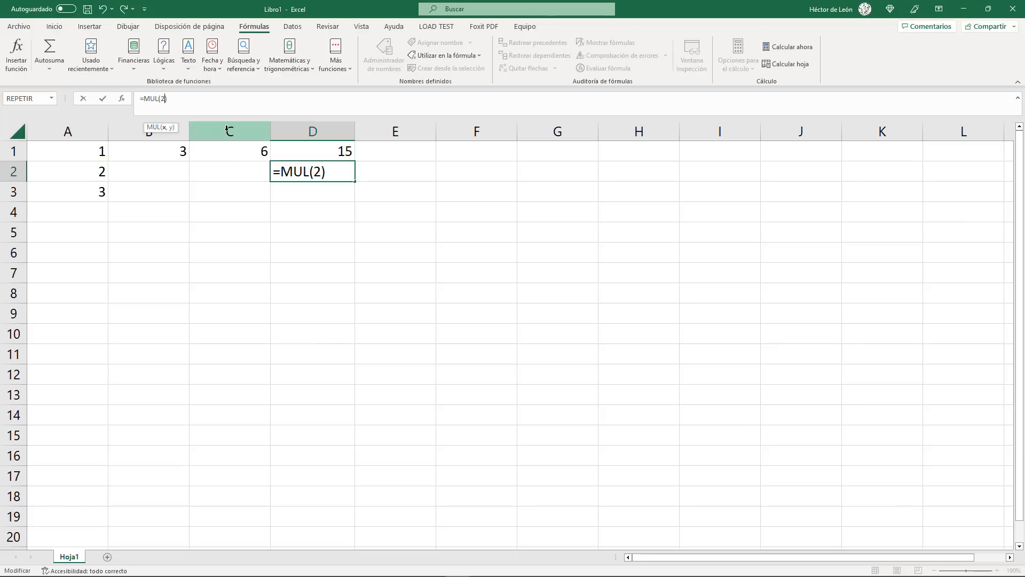
key(Return)
key(Up)
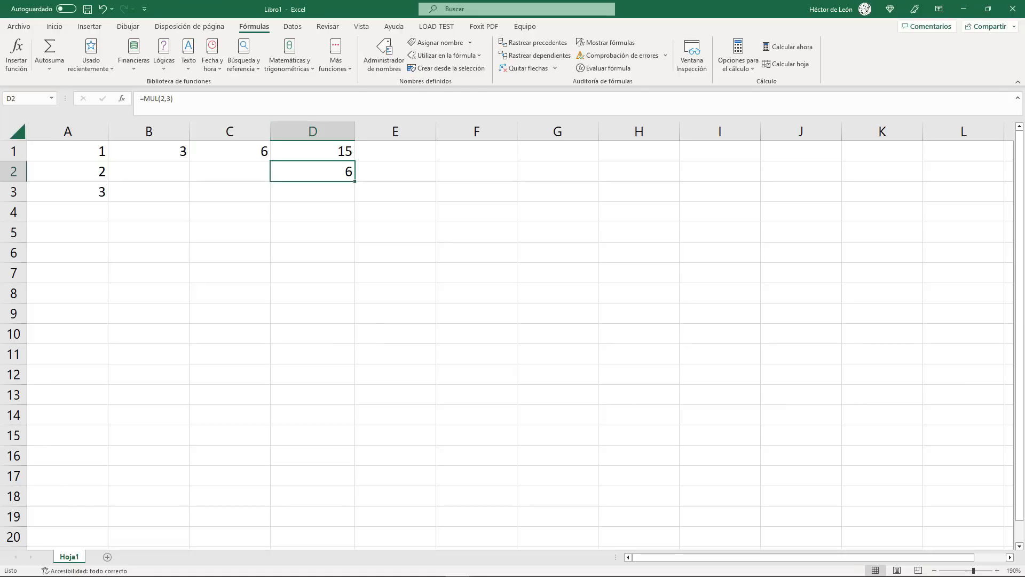
key(alt+Tab)
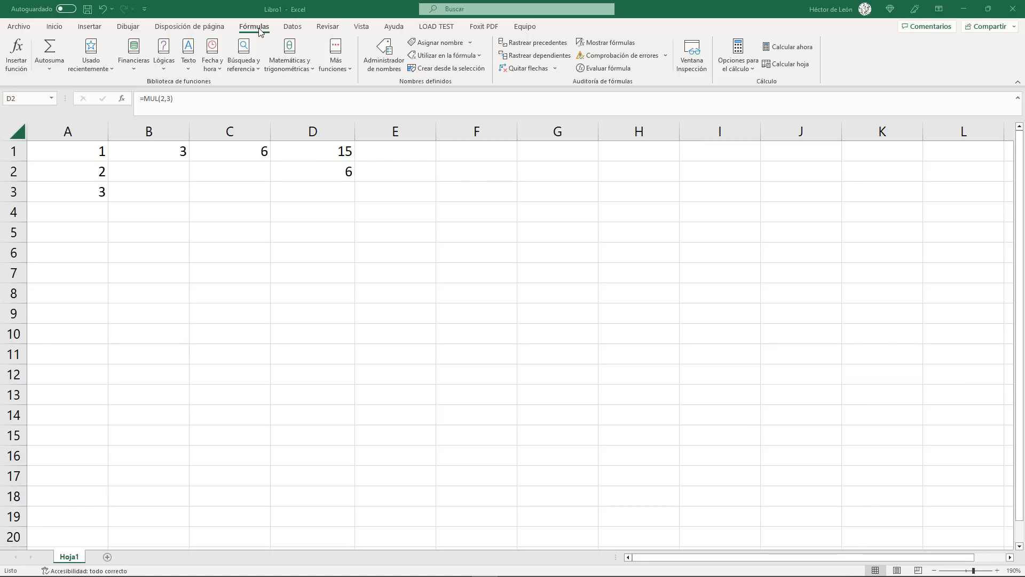
click(384, 55)
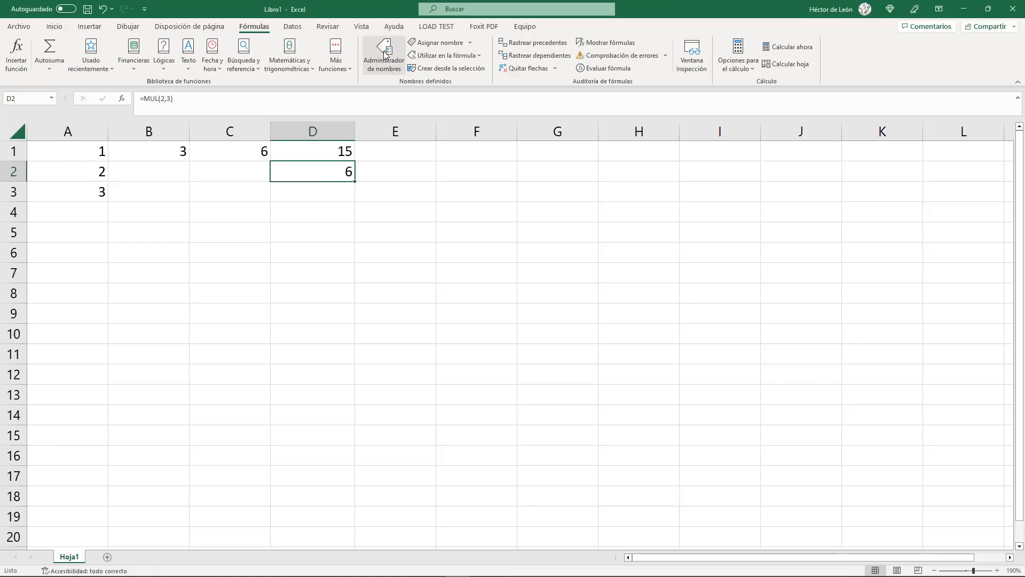
click(384, 53)
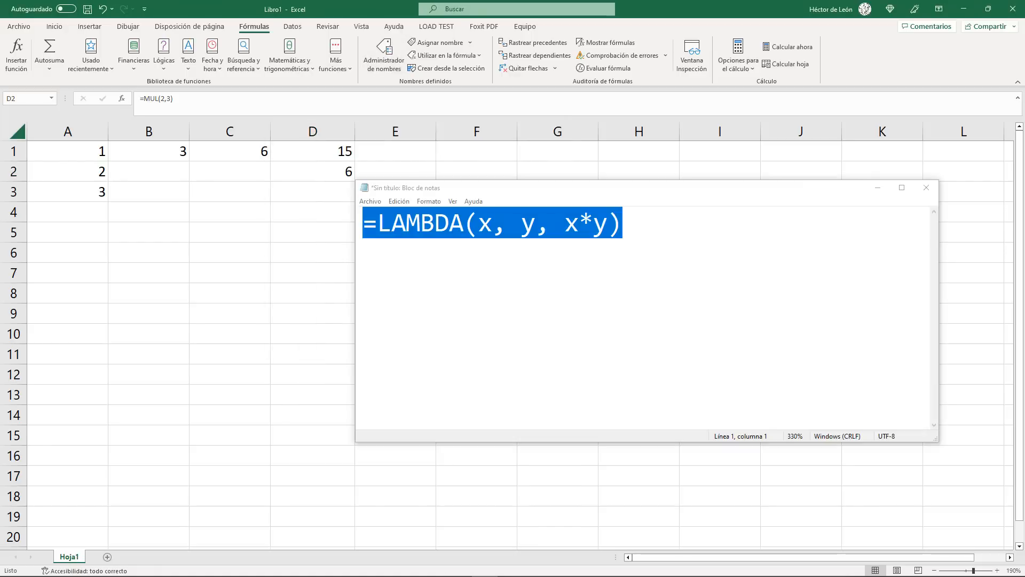
Switch to Notepad and replace the contents of the LAMBDA parentheses with the single parameter num followed by a comma.
click(656, 226)
drag(657, 226, 479, 227)
click(607, 221)
drag(607, 221, 478, 224)
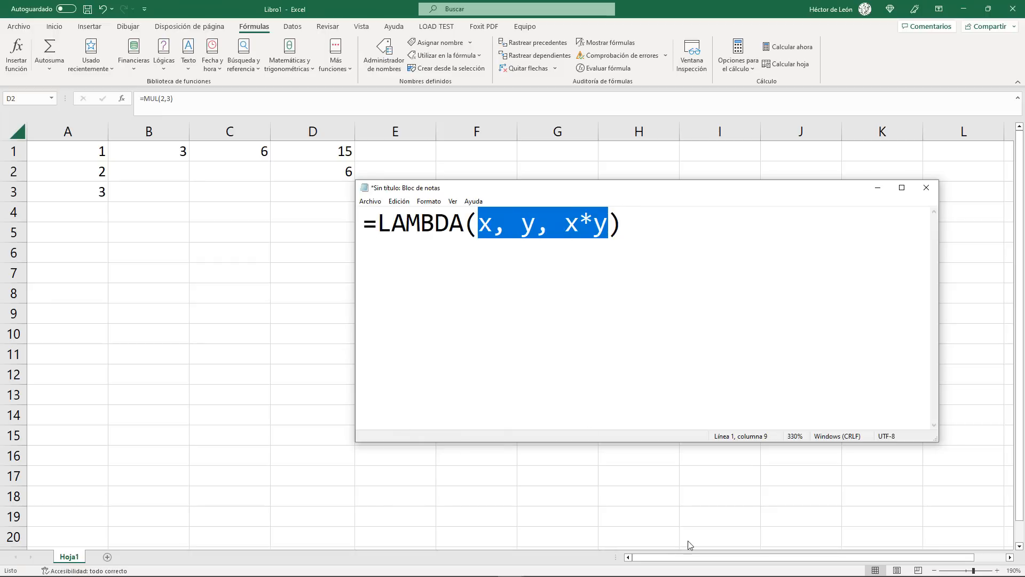
text(NUM)
key(BackSpace)
key(BackSpace)
key(BackSpace)
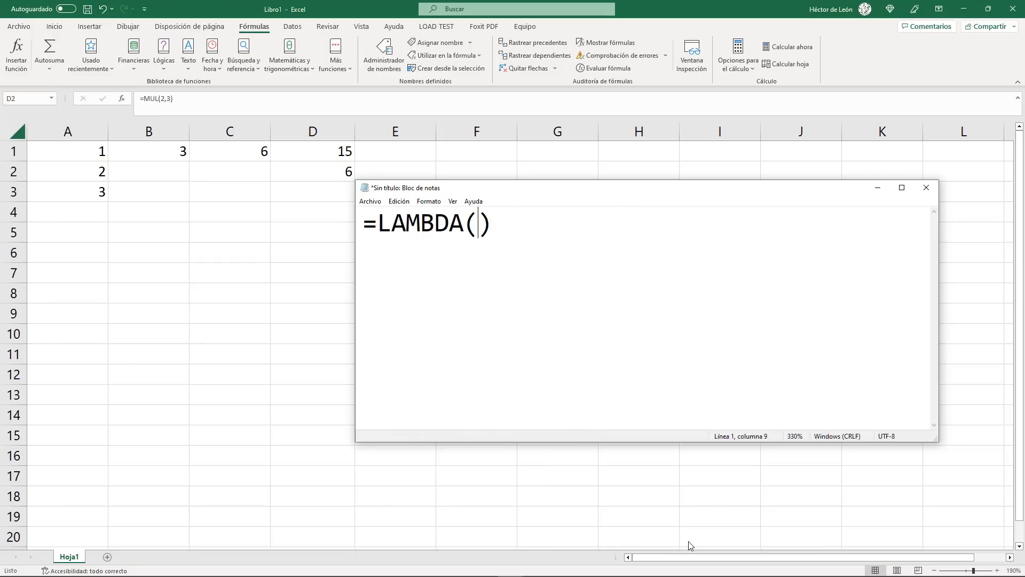
text(num,)
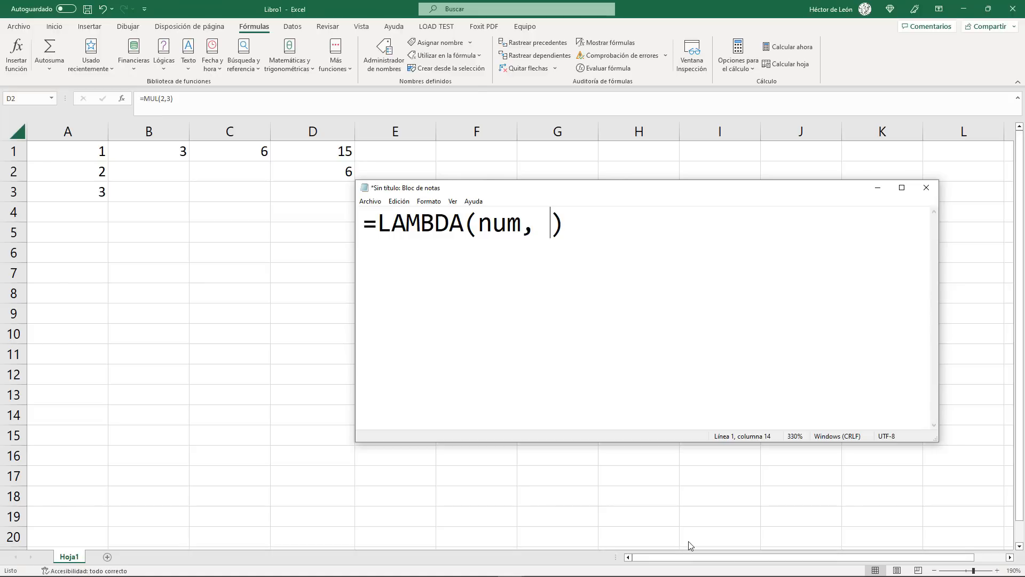
Add an empty SI() function after the num parameter in the LAMBDA formula.
text(s)
key(BackSpace)
text(SI)
key(BackSpace)
key(BackSpace)
text(IF)
key(BackSpace)
key(BackSpace)
text(SI())
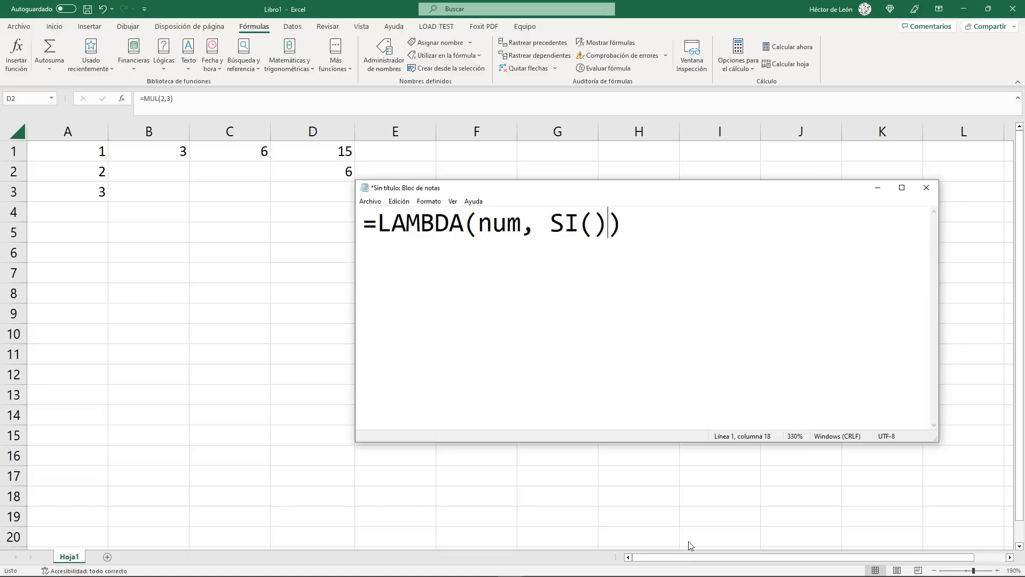
Give the SI function the condition num = 1 and the value 1 for the true case.
key(Left)
key(Left)
text(num = )
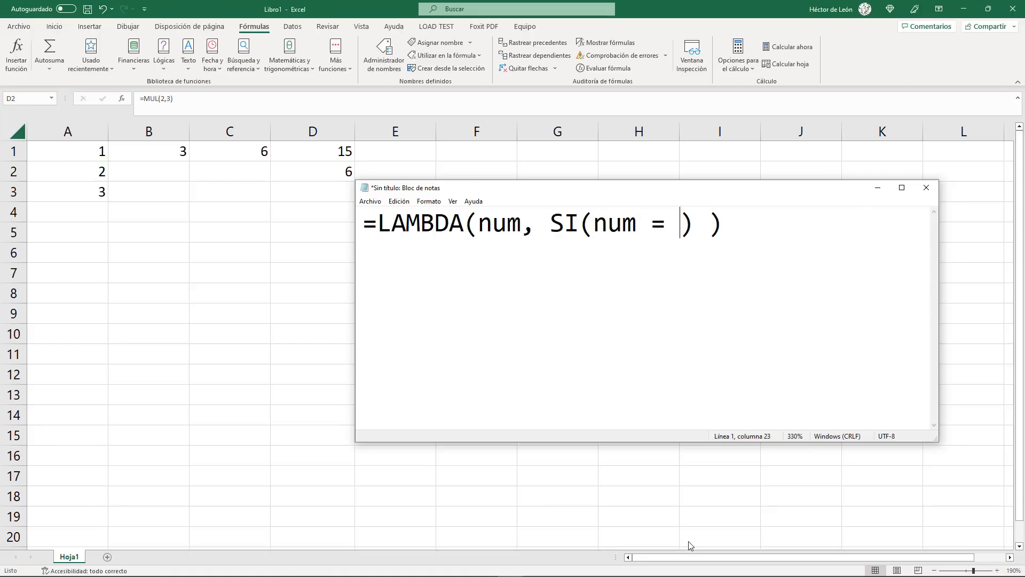
text(1,)
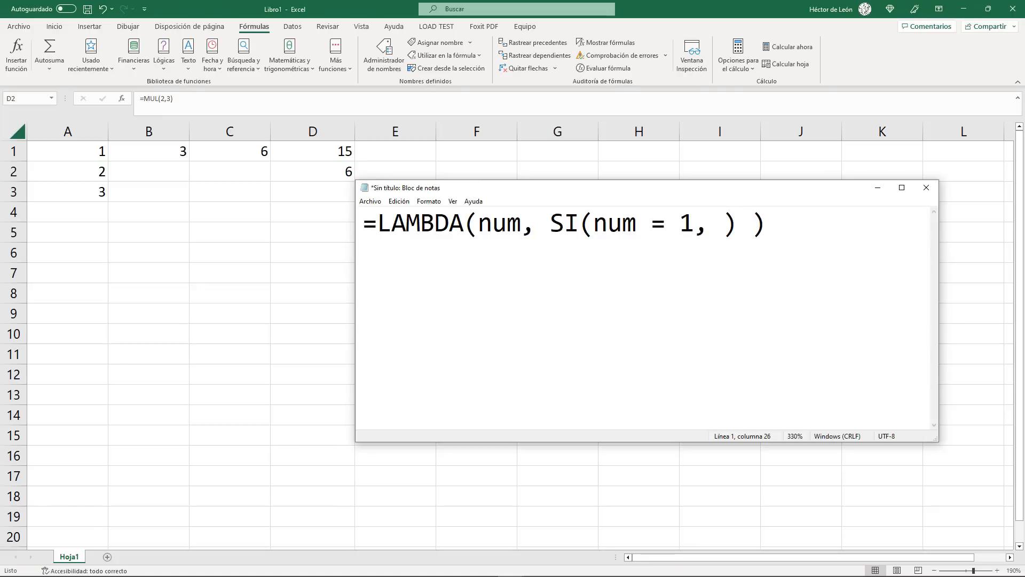
key(alt+Tab)
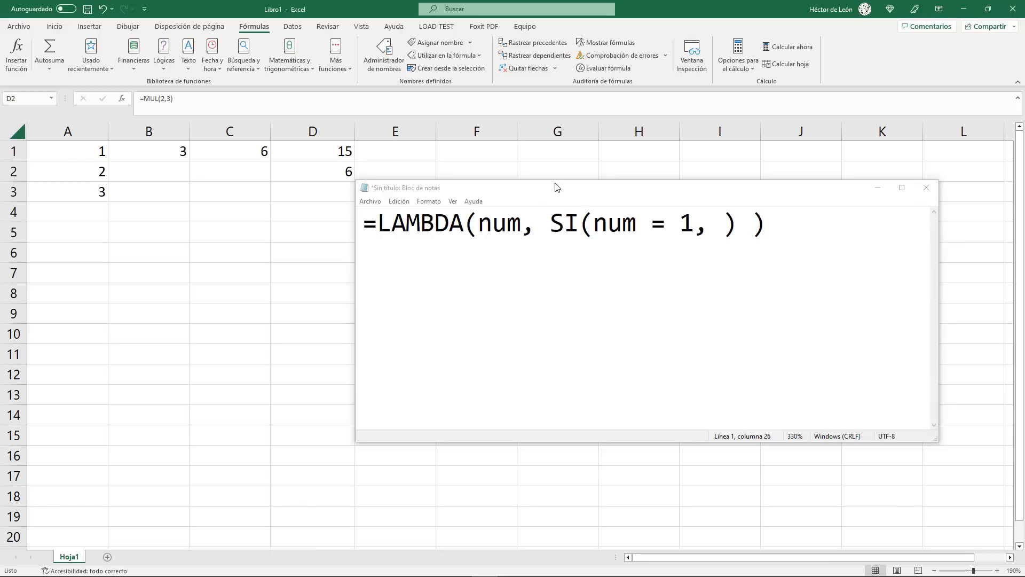
click(712, 222)
text(1)
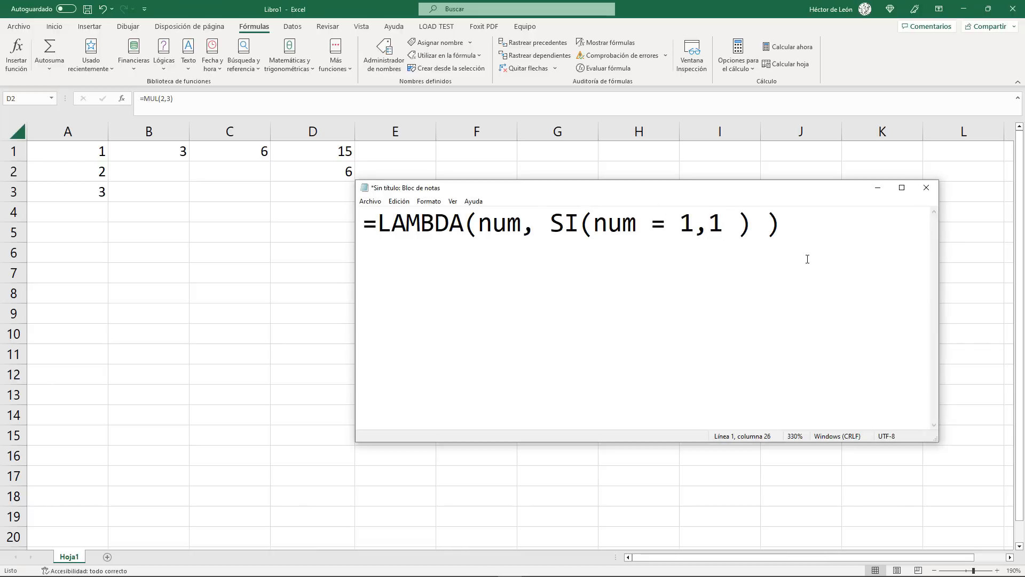
Add num*FACTORIAL(n-1) as the false case of the SI function.
text(, num*)
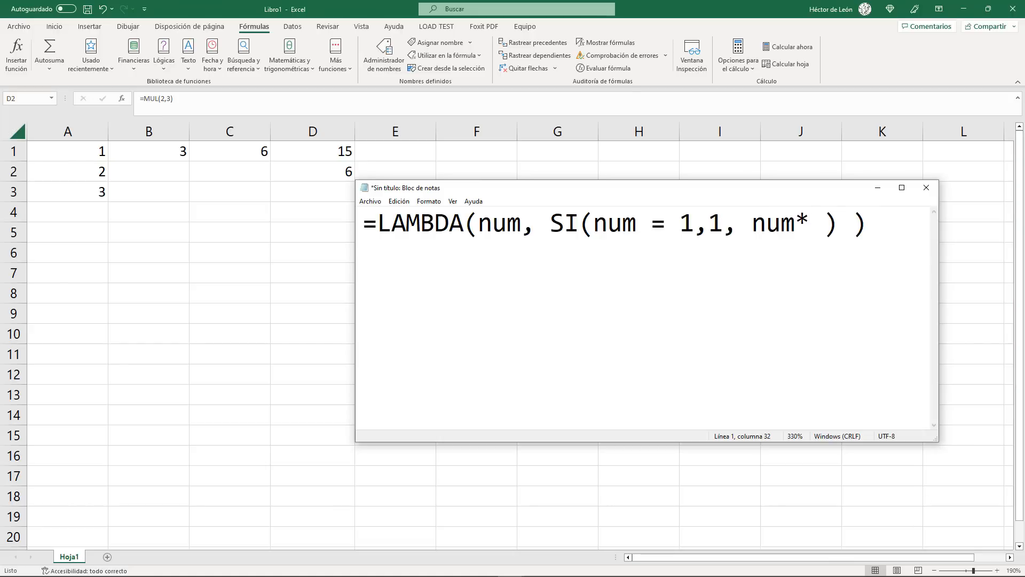
text(FACTORIAL()
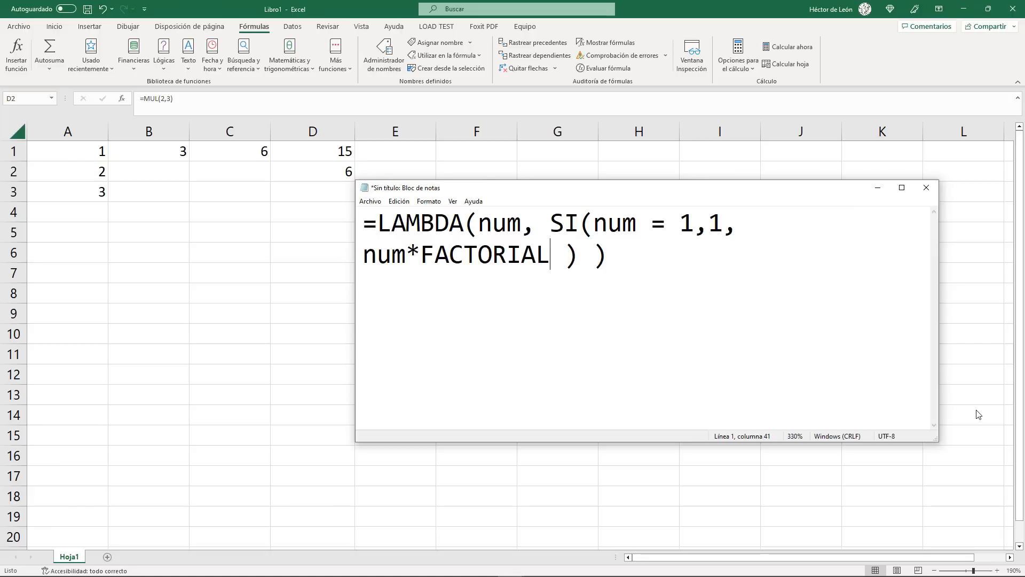
text())
key(Left)
text(n-1)
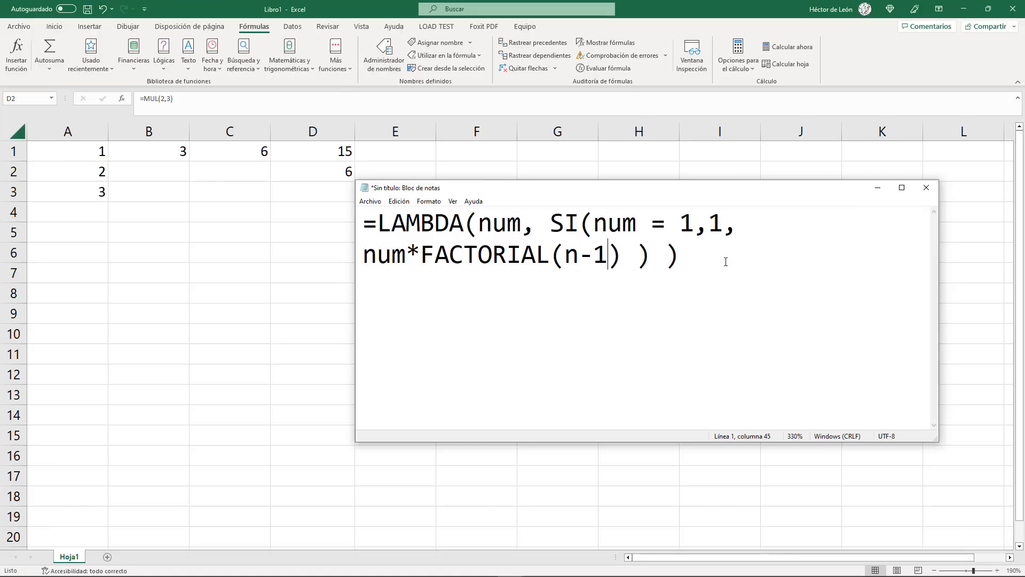
Examine the base case, the recursive FACTORIAL call and the num parameter of the LAMBDA formula in Notepad.
key(ctrl+a)
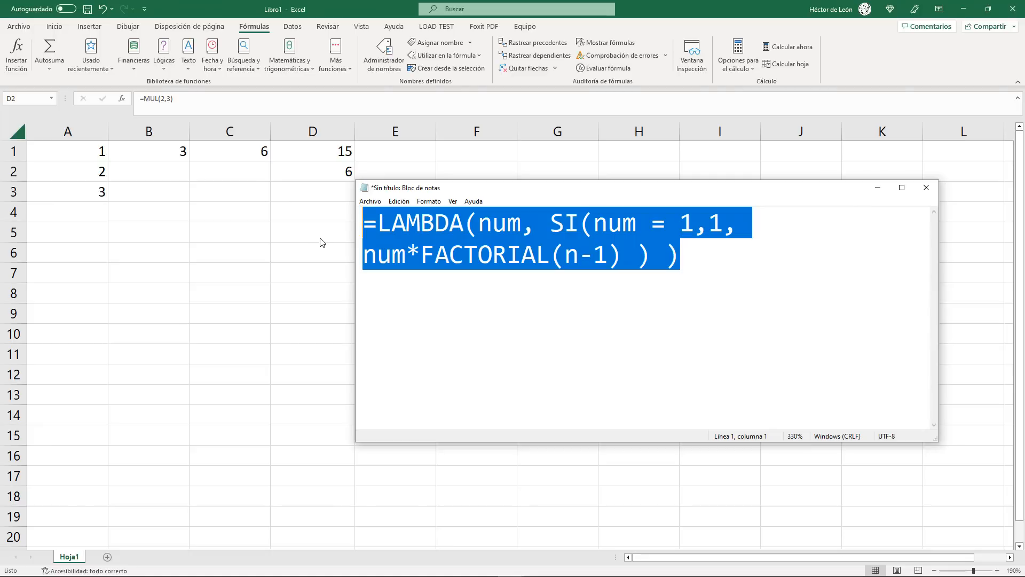
click(537, 255)
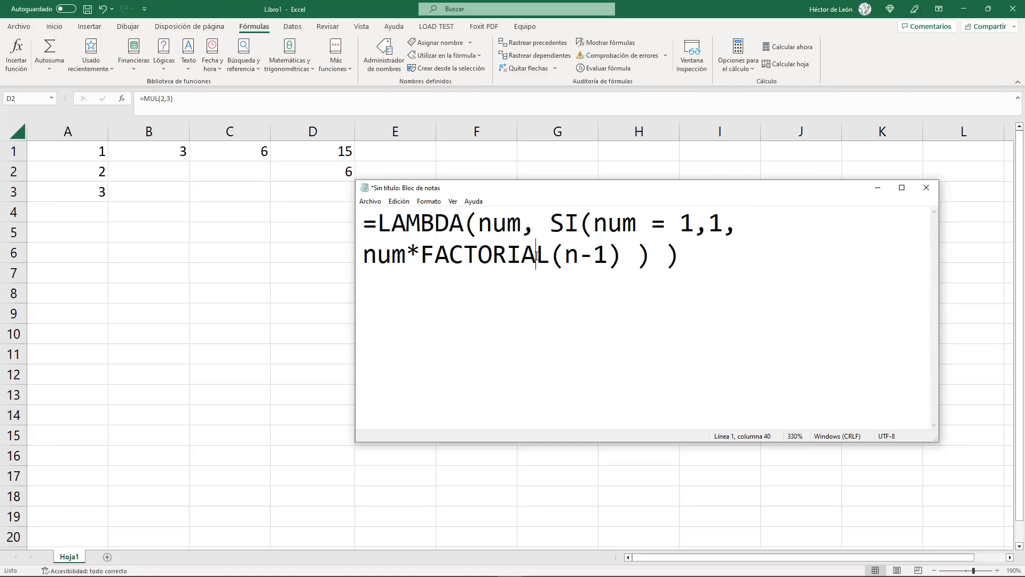
drag(565, 256, 608, 256)
drag(679, 223, 723, 224)
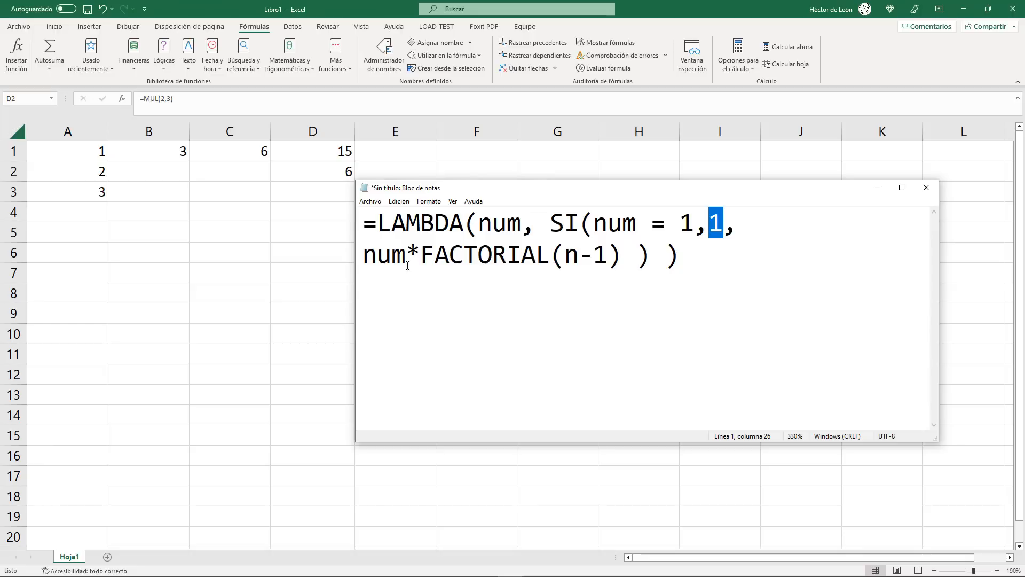
drag(367, 254, 609, 256)
click(624, 262)
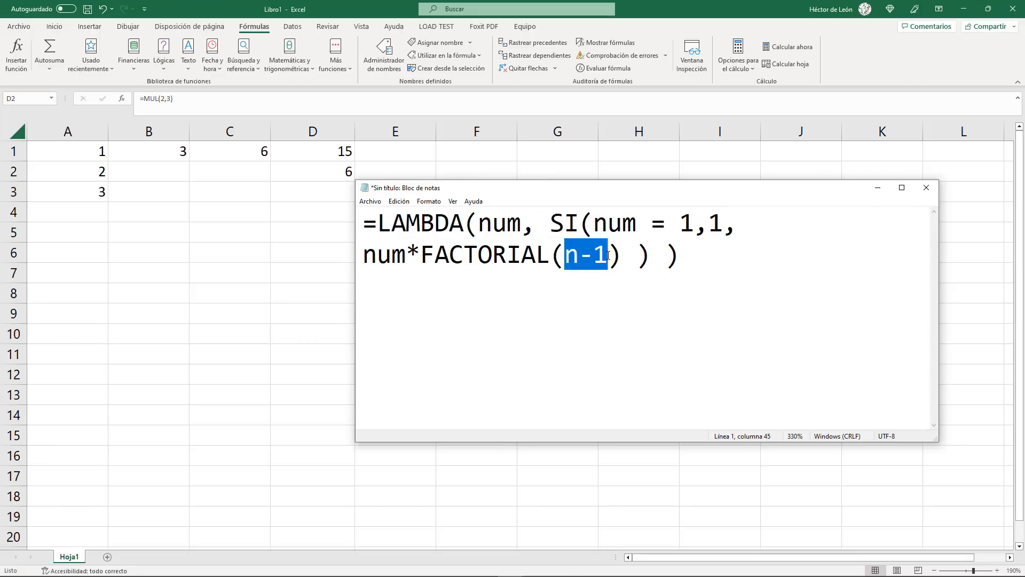
drag(406, 255, 364, 255)
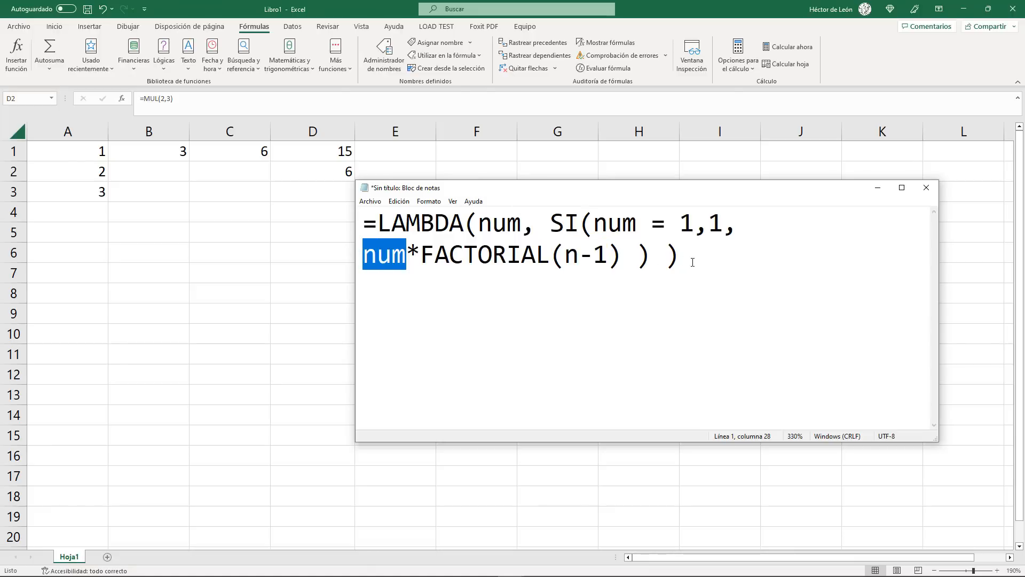
double_click(500, 223)
Copy the whole LAMBDA formula from Notepad and save it in the Excel workbook as a new defined name, FACTORIAL.
key(ctrl+a)
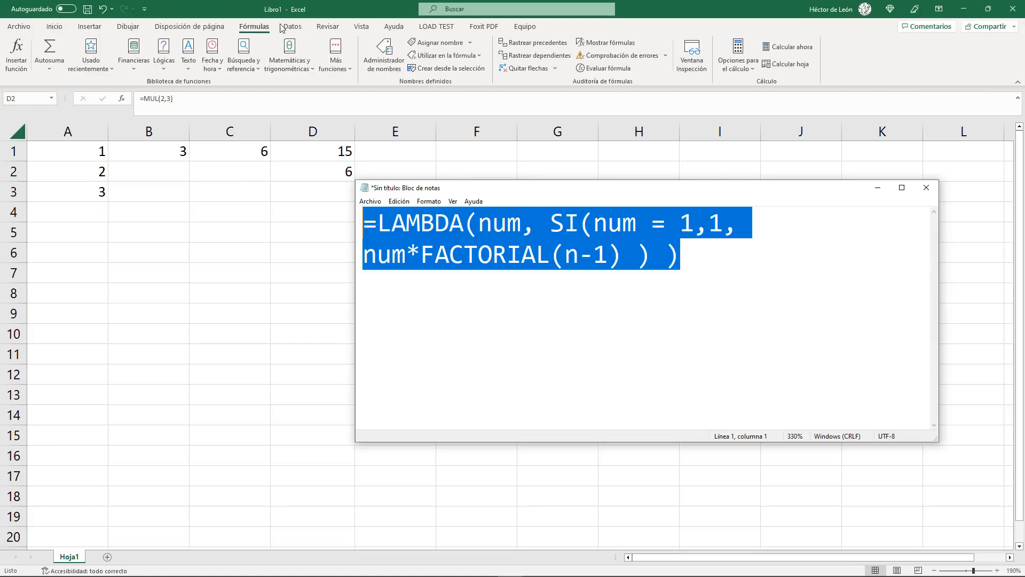
click(207, 26)
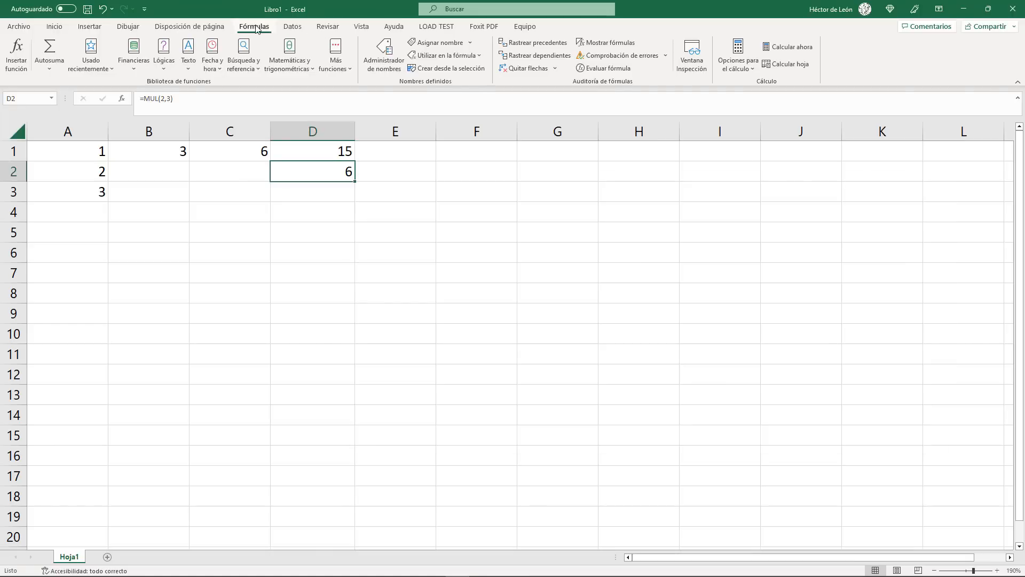
click(384, 53)
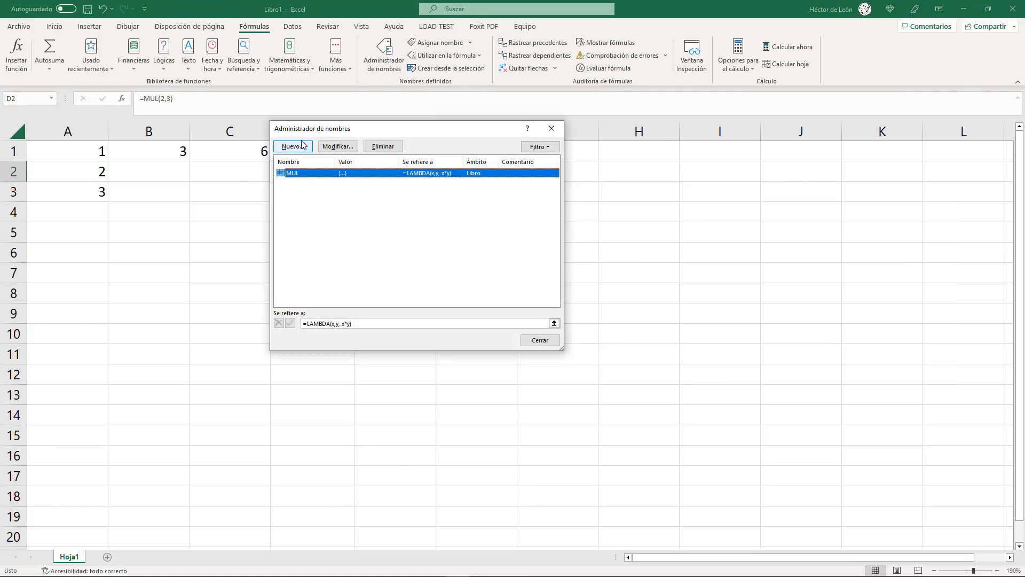
click(301, 145)
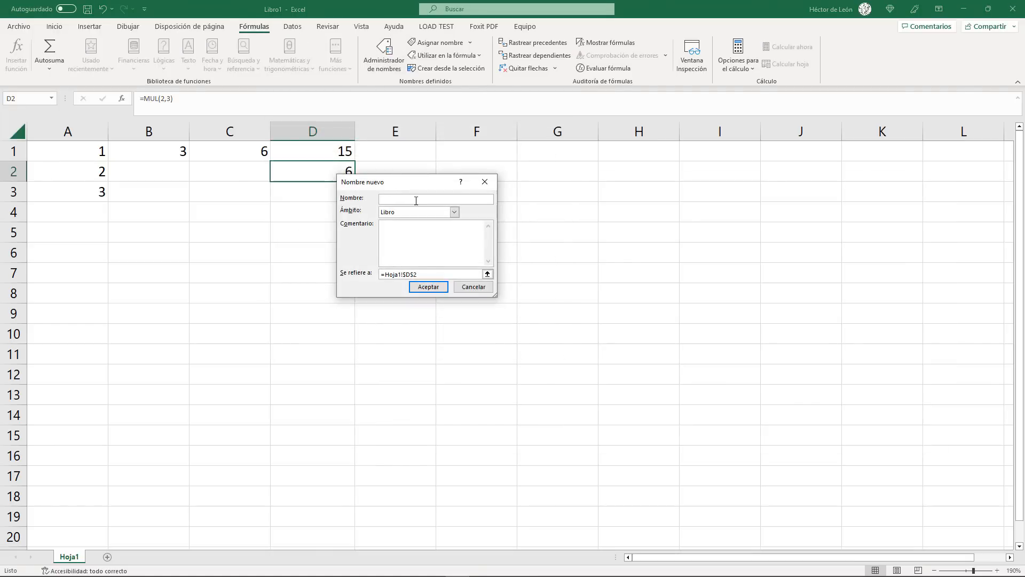
text(FACTORIAL)
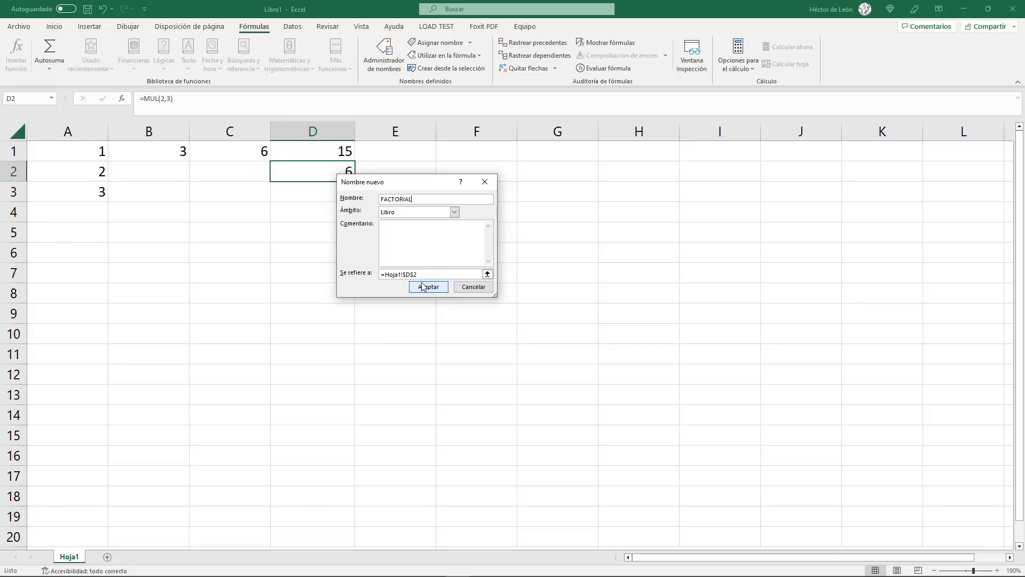
drag(458, 274, 362, 274)
key(ctrl+v)
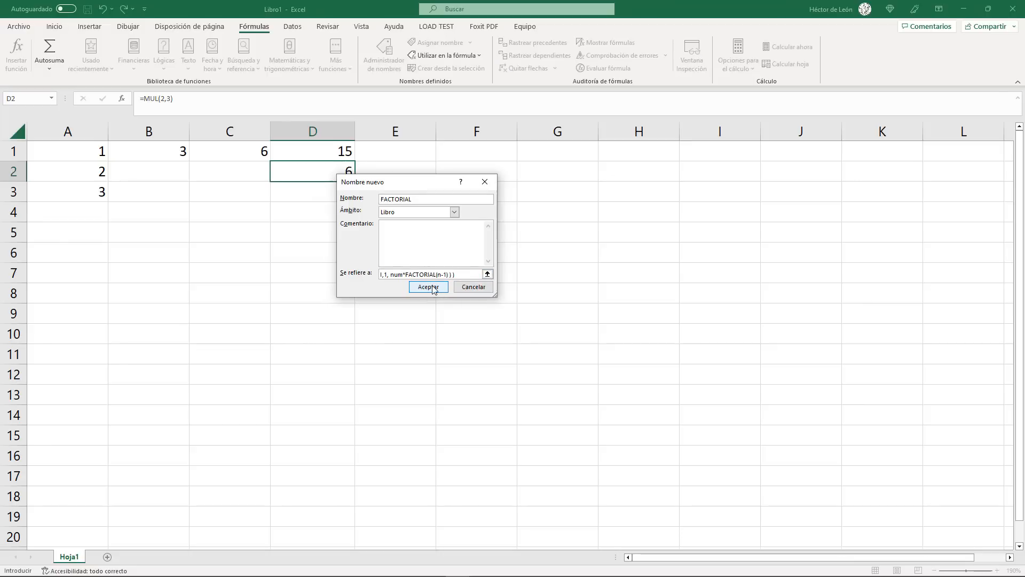
click(428, 287)
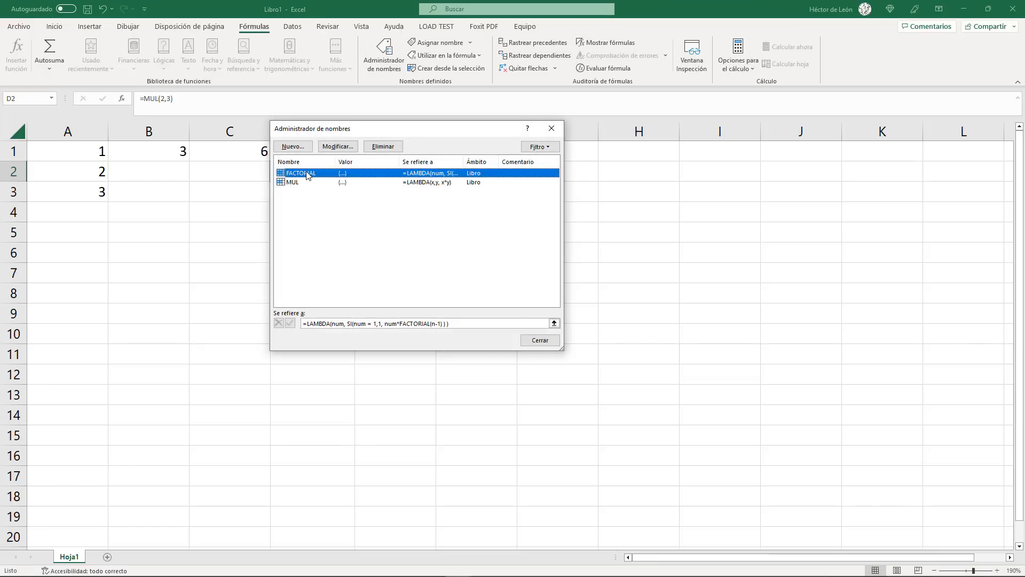
click(534, 340)
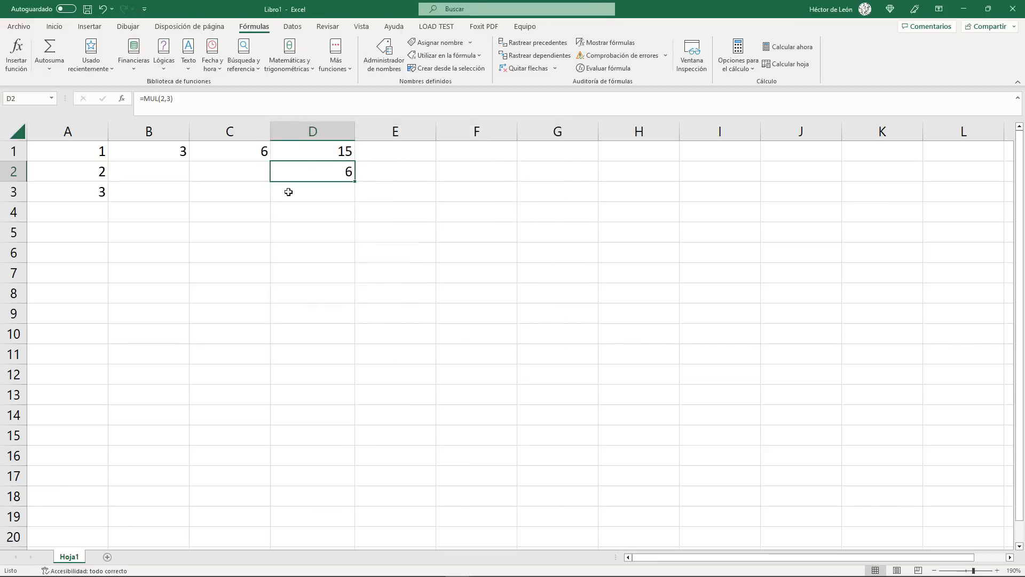
Enter the formula =FACTORIAL(5) in cell D3.
click(322, 197)
text(=)
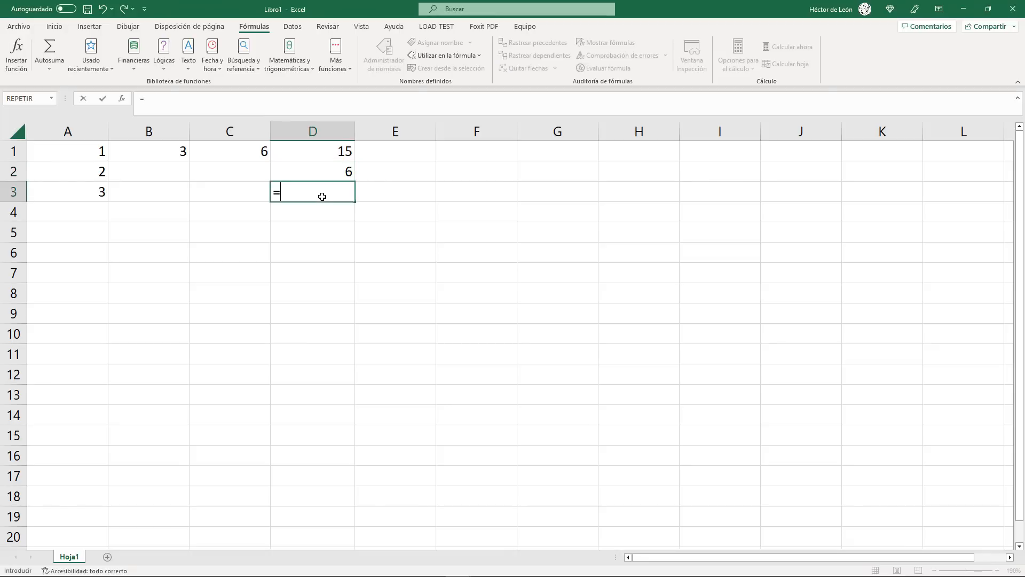
text(FACTORIA)
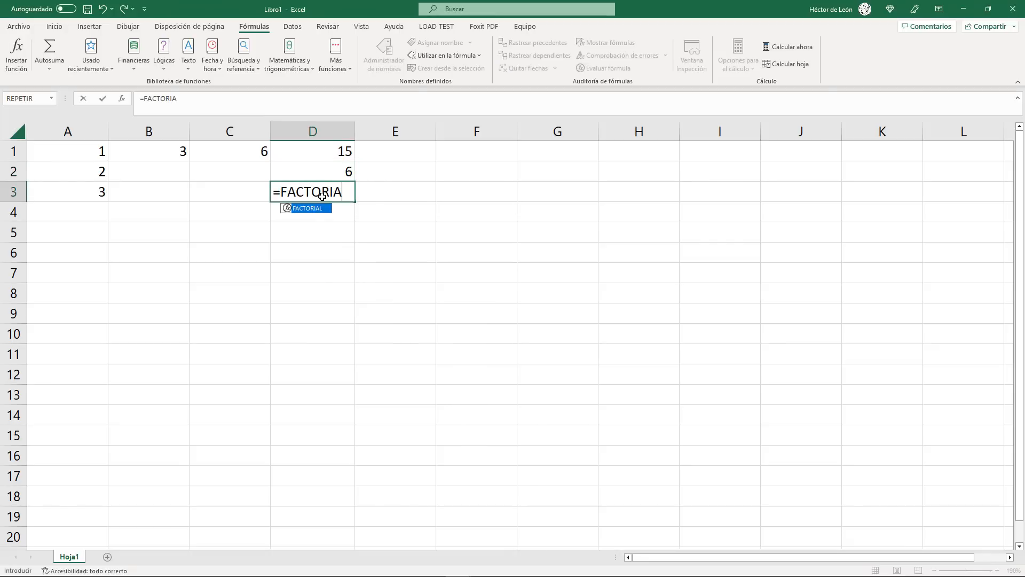
text(L(5))
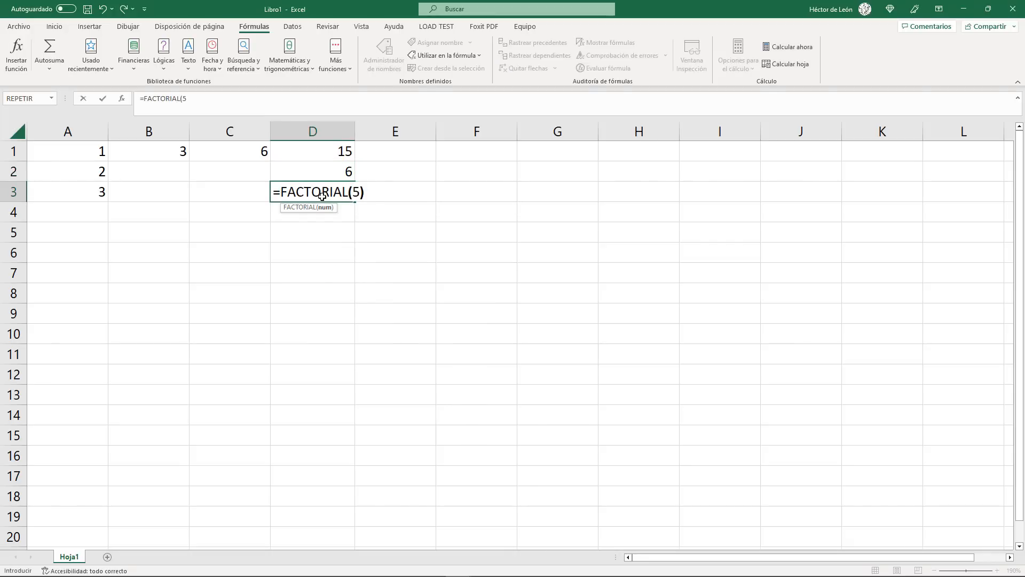
key(Return)
click(322, 195)
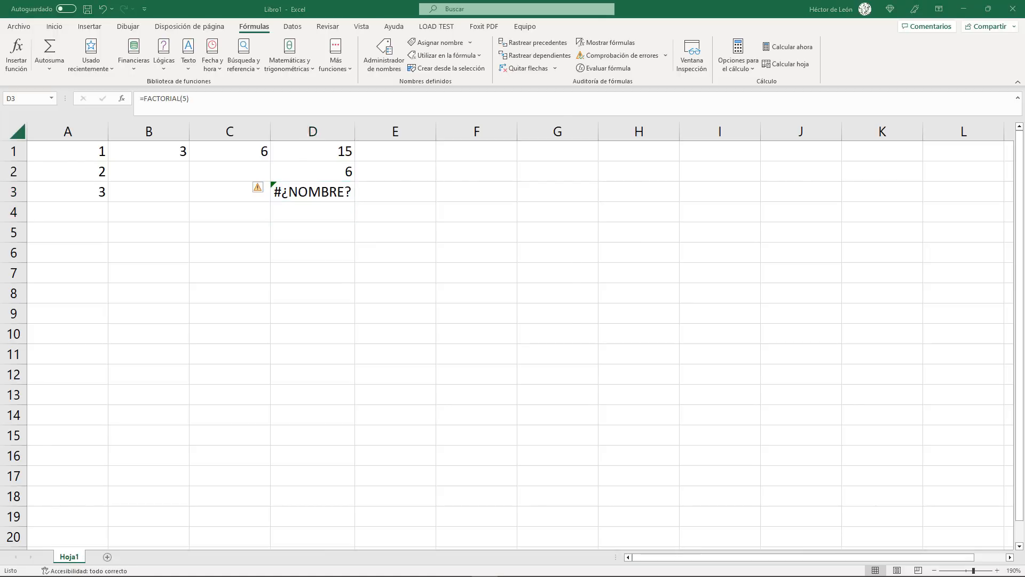
Correct the FACTORIAL name's definition so that the recursive call uses num-1 as its argument, and save the change.
key(ctrl+F3)
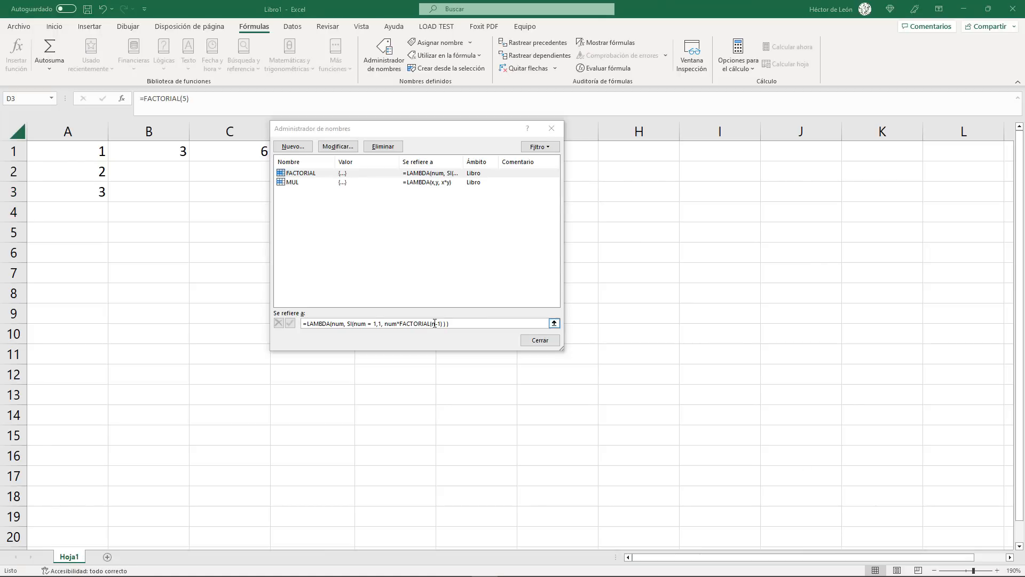
click(434, 324)
text(um)
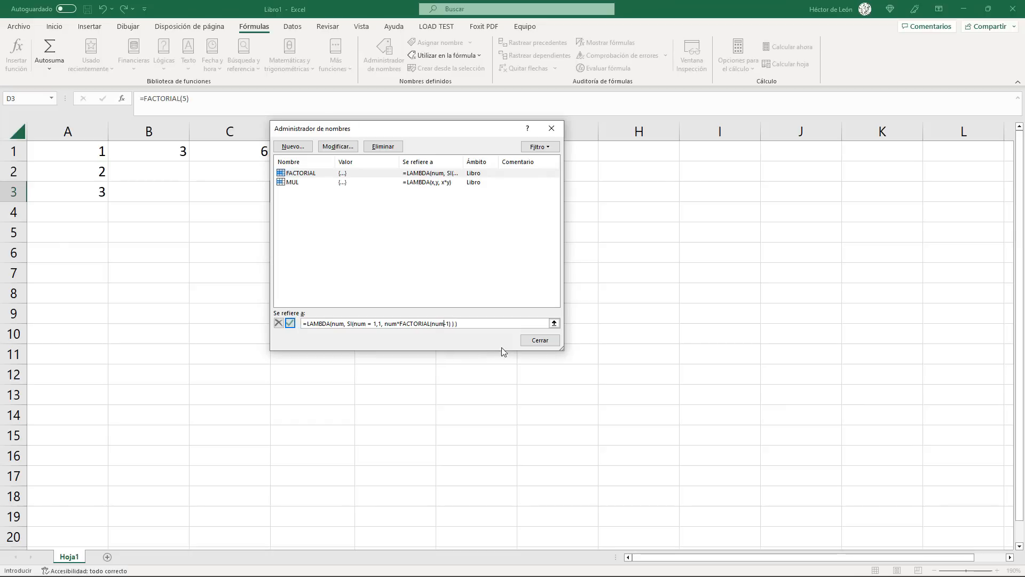
click(540, 340)
click(482, 323)
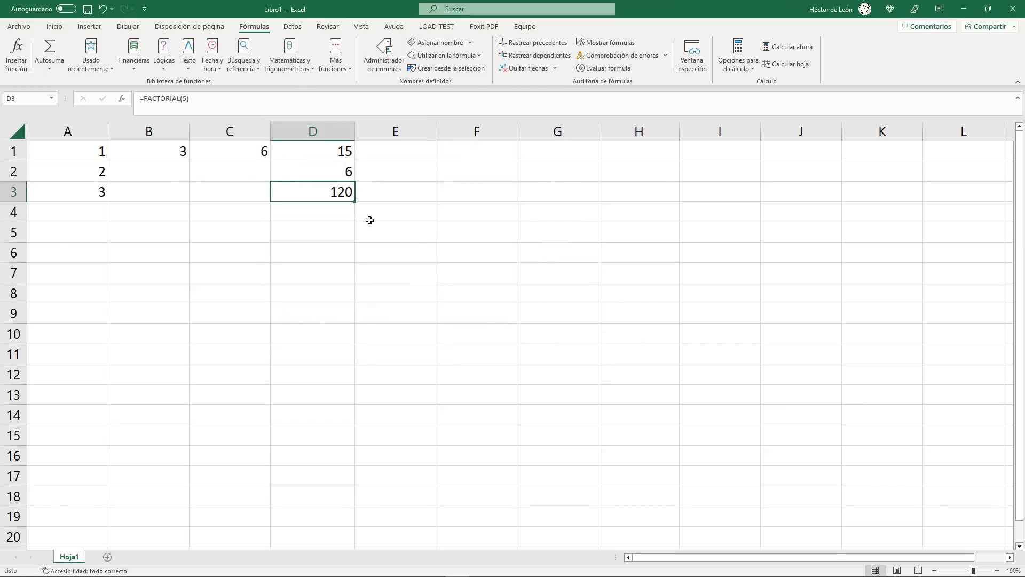
Change the formula in cell D3 to =FACTORIAL(D1).
click(337, 211)
click(320, 192)
click(187, 98)
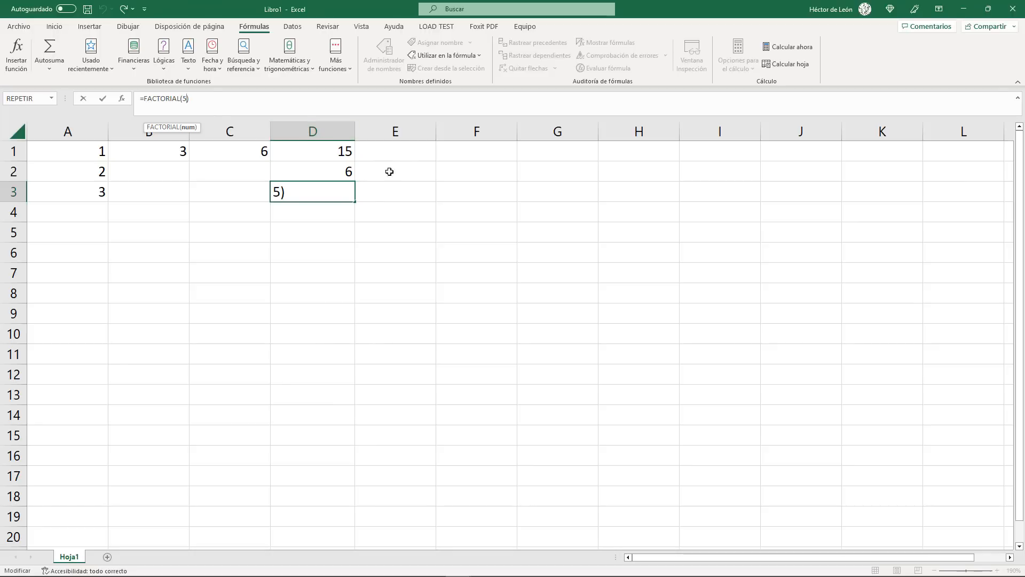
key(BackSpace)
text(D1)
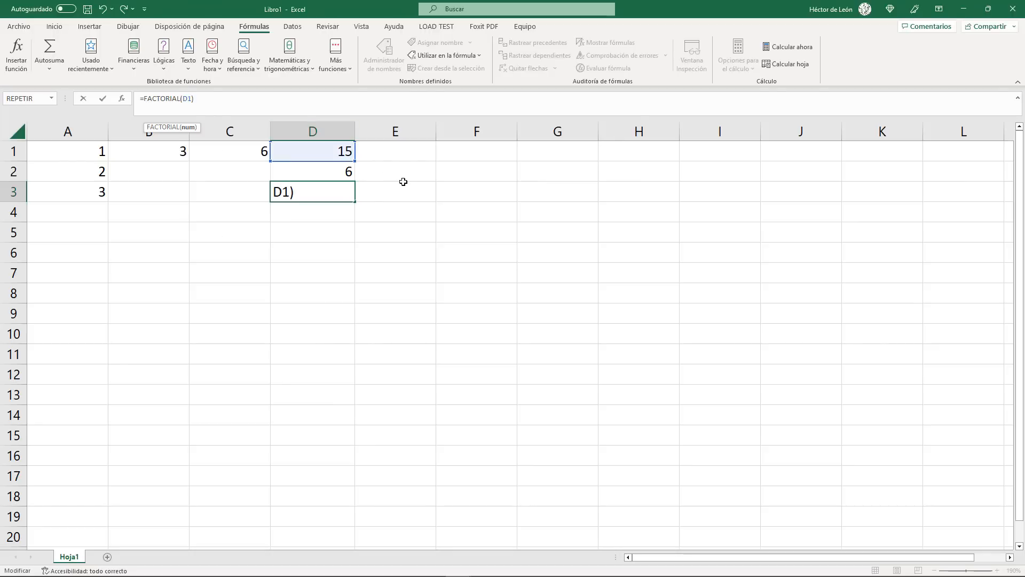
key(Return)
key(Up)
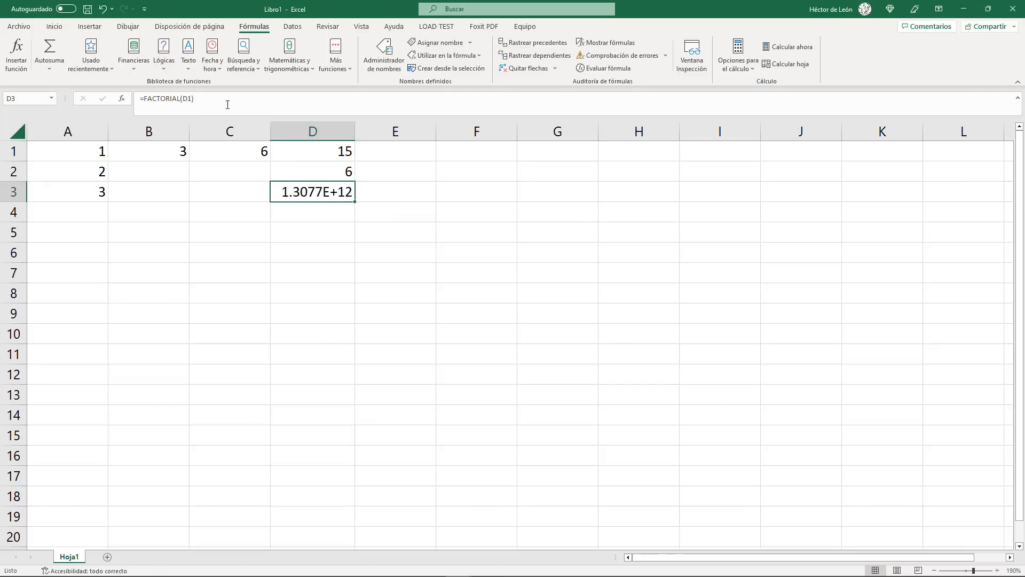
Change the argument of the FACTORIAL formula in cell D3 to C1.
click(187, 104)
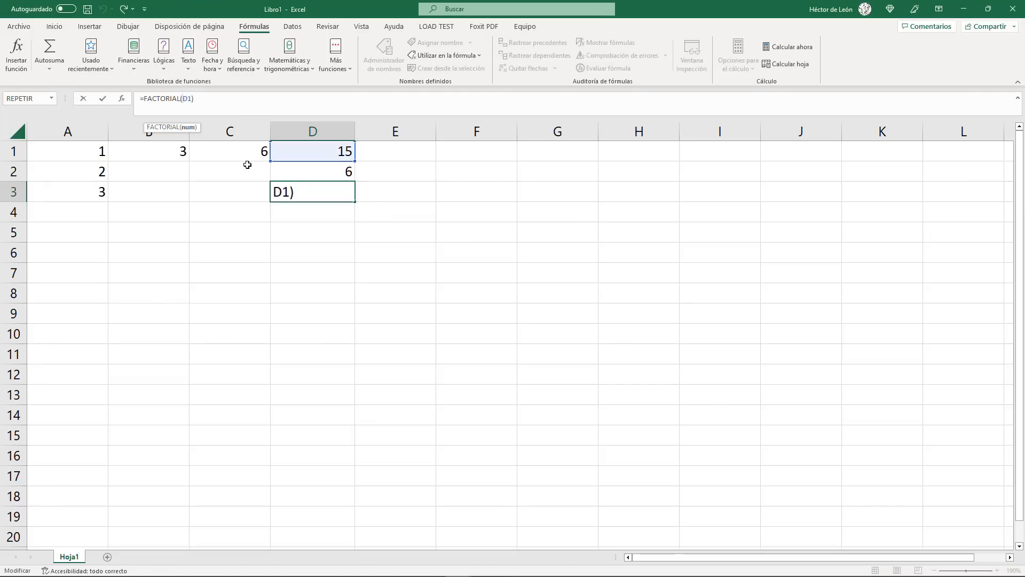
key(Delete)
text(c)
key(BackSpace)
text(C)
key(Return)
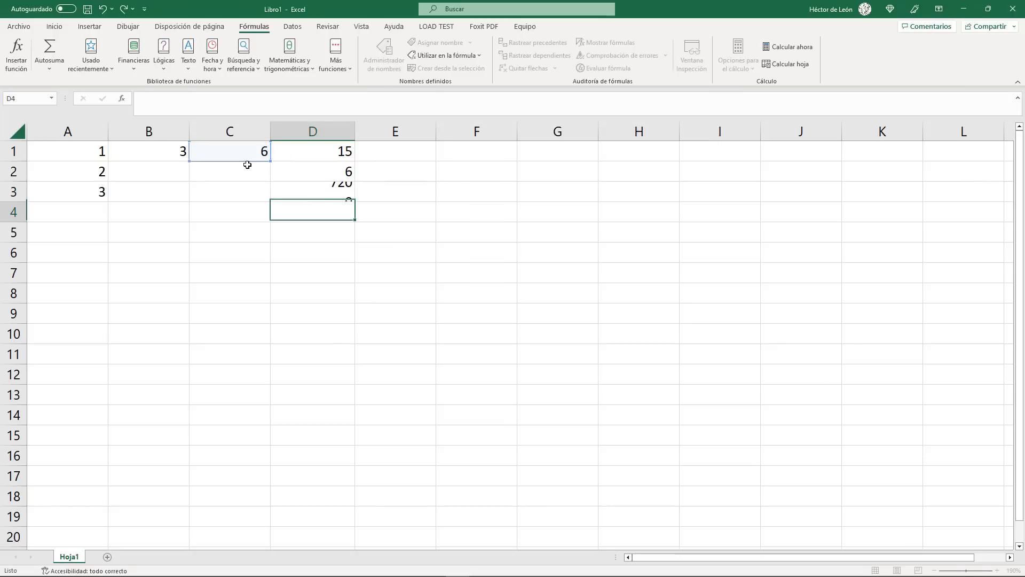
key(Up)
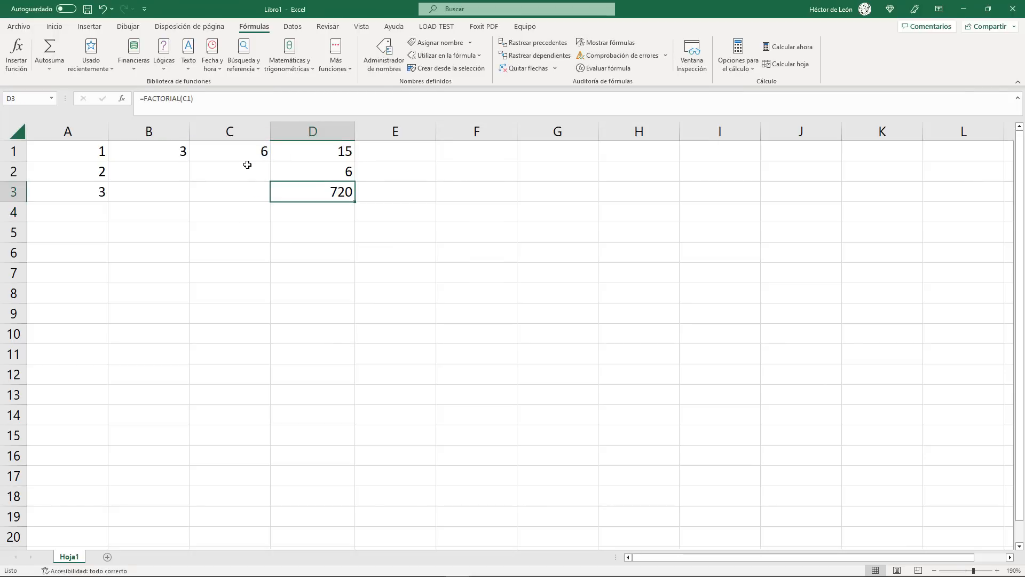
click(342, 236)
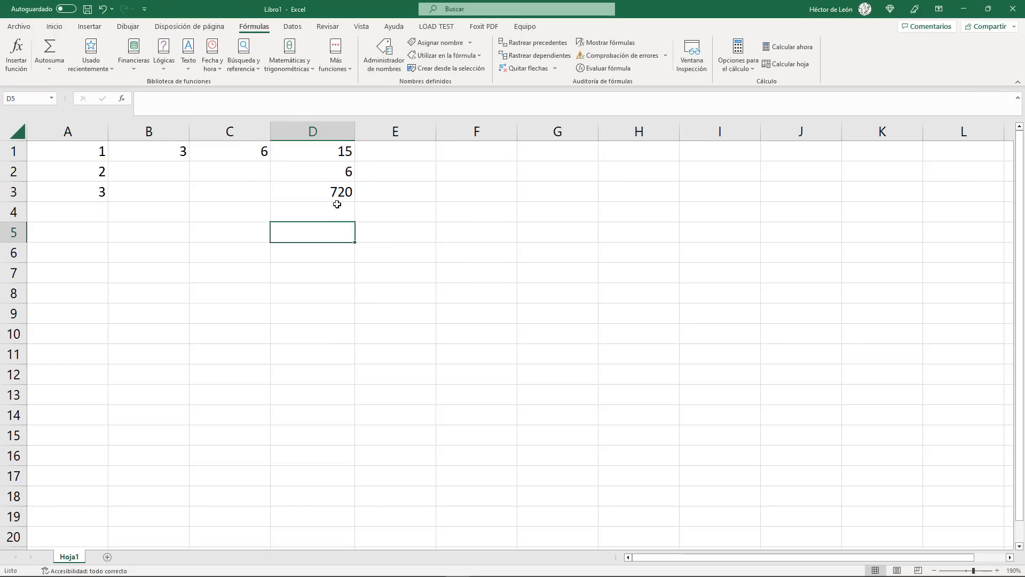
click(335, 192)
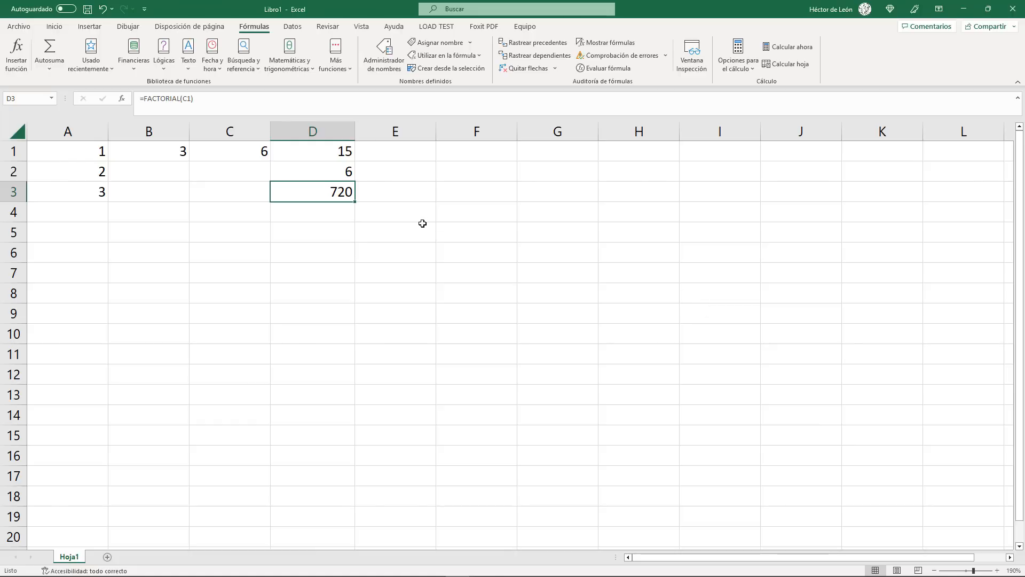
key(alt+Tab)
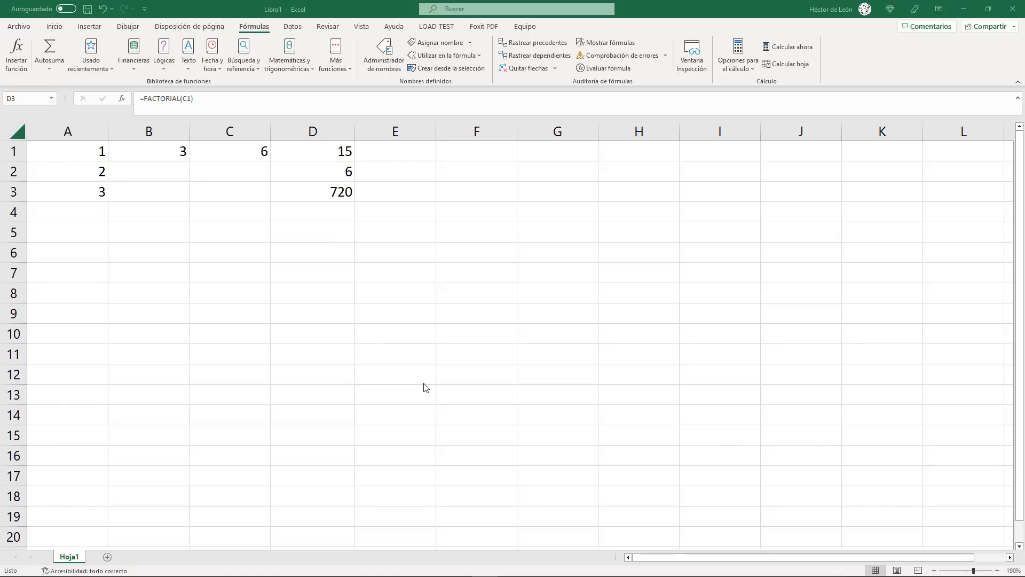
click(302, 210)
key(ctrl+c)
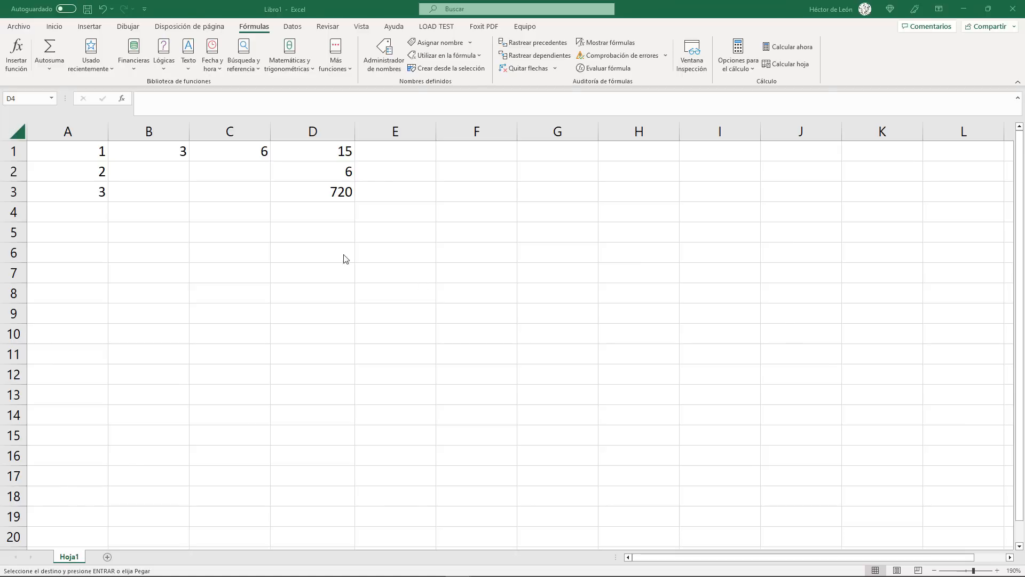
click(414, 157)
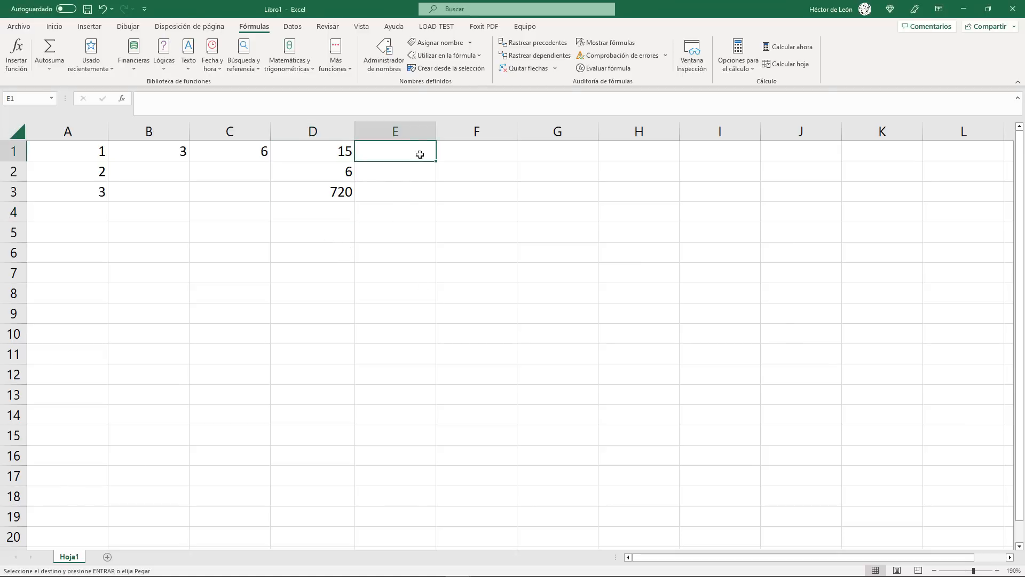
key(ctrl+v)
click(491, 187)
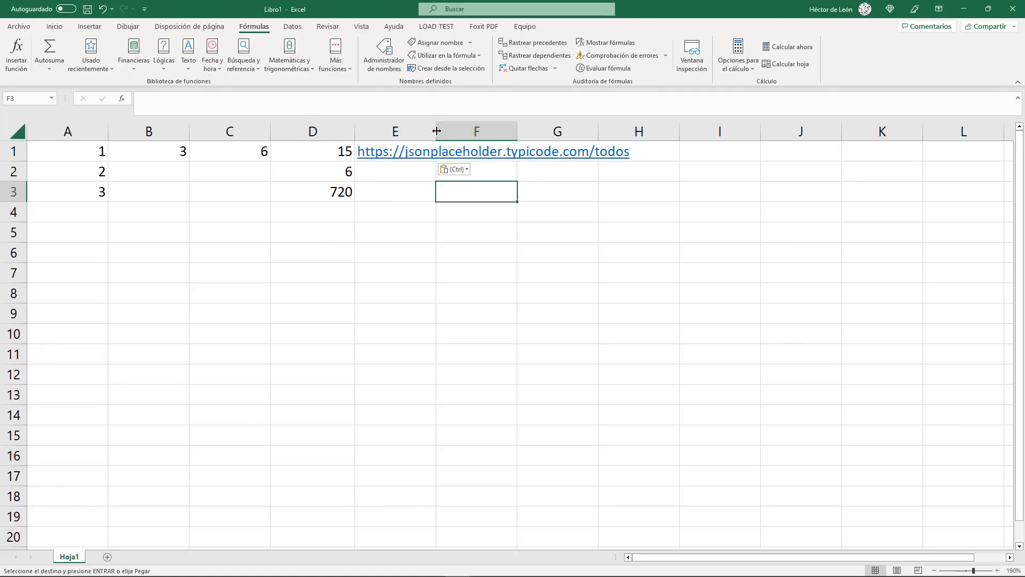
drag(436, 131, 640, 130)
Enter the formula =SERVICIOWEB(E1) in cell F1 to request the data from the URL.
click(656, 159)
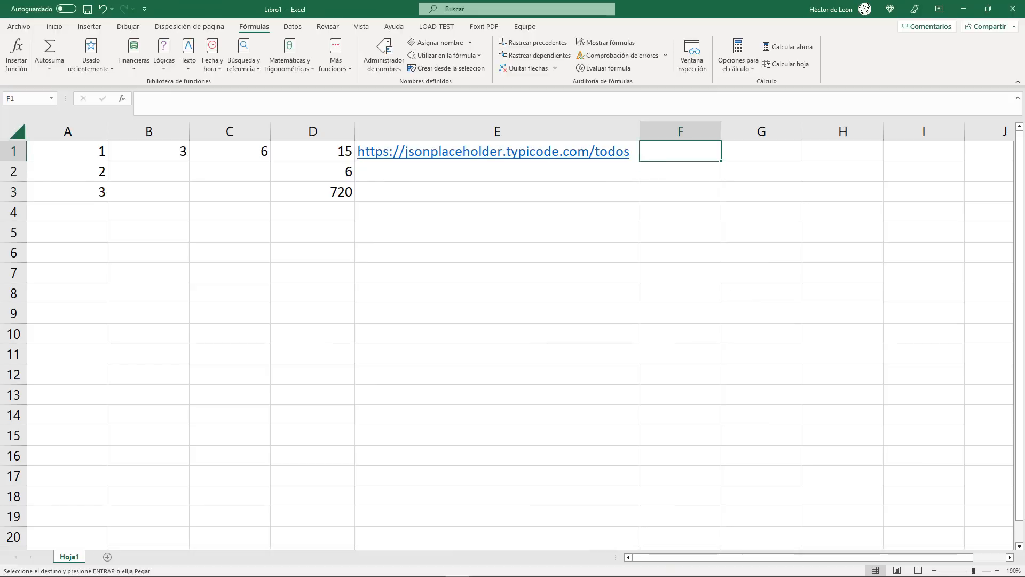
key(alt+Tab)
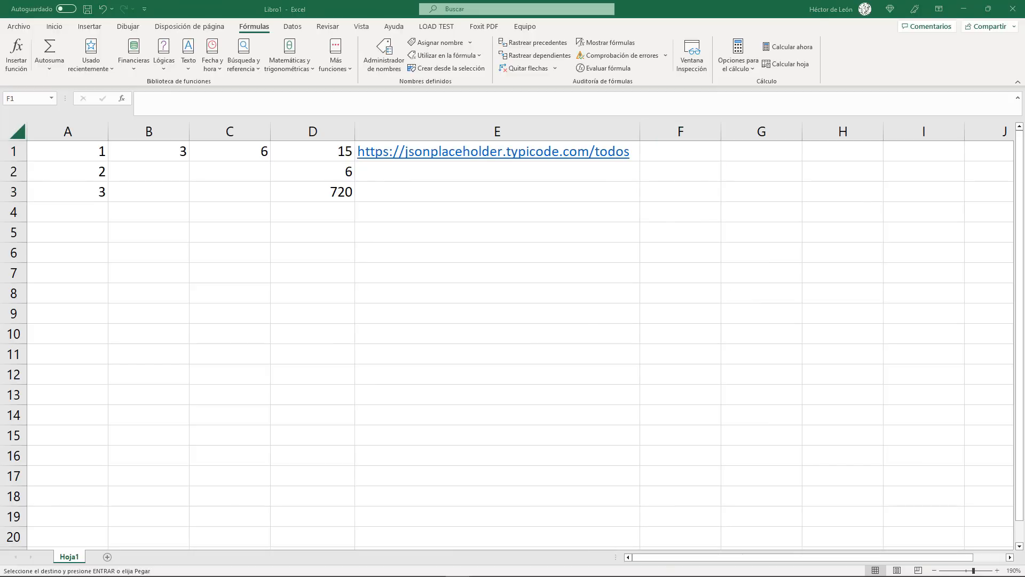
key(ctrl+c)
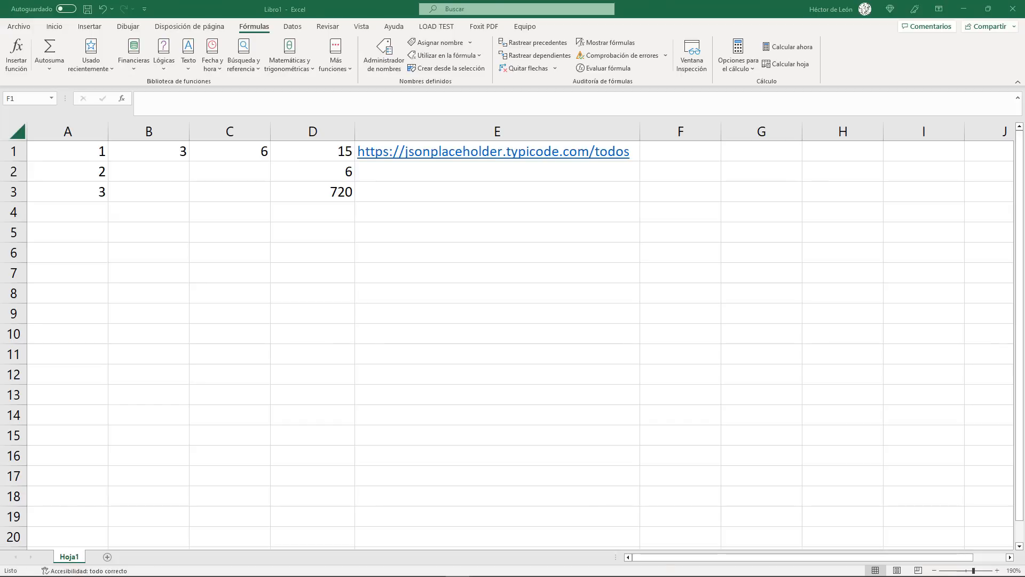
click(677, 152)
click(676, 152)
text(=SERVICIOWEB()
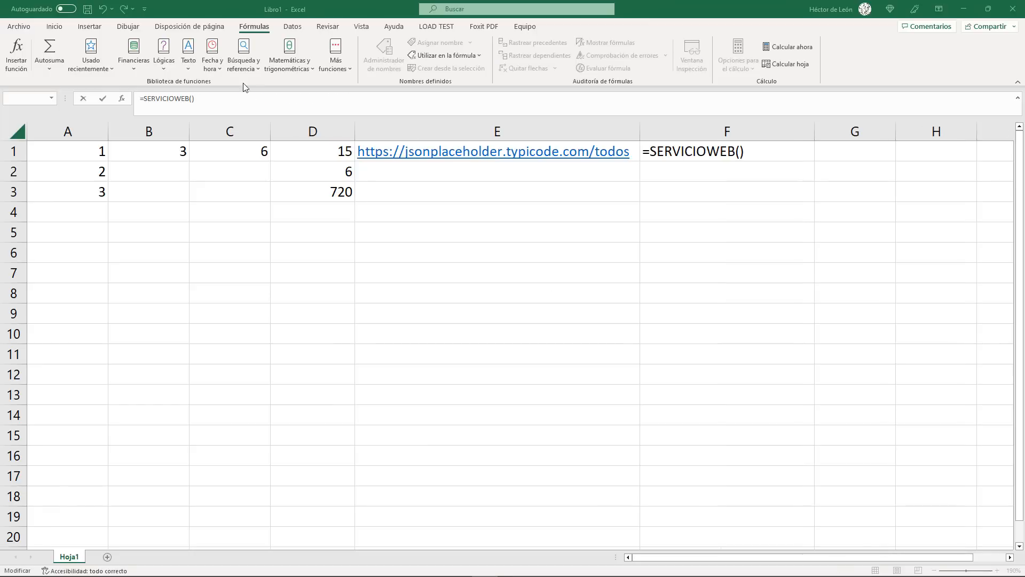
click(192, 99)
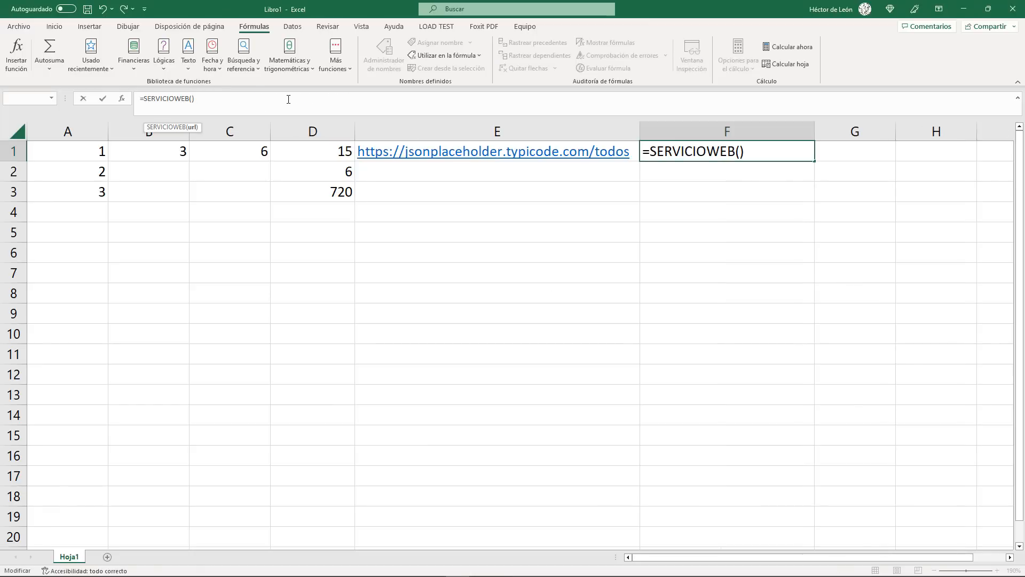
text(E)
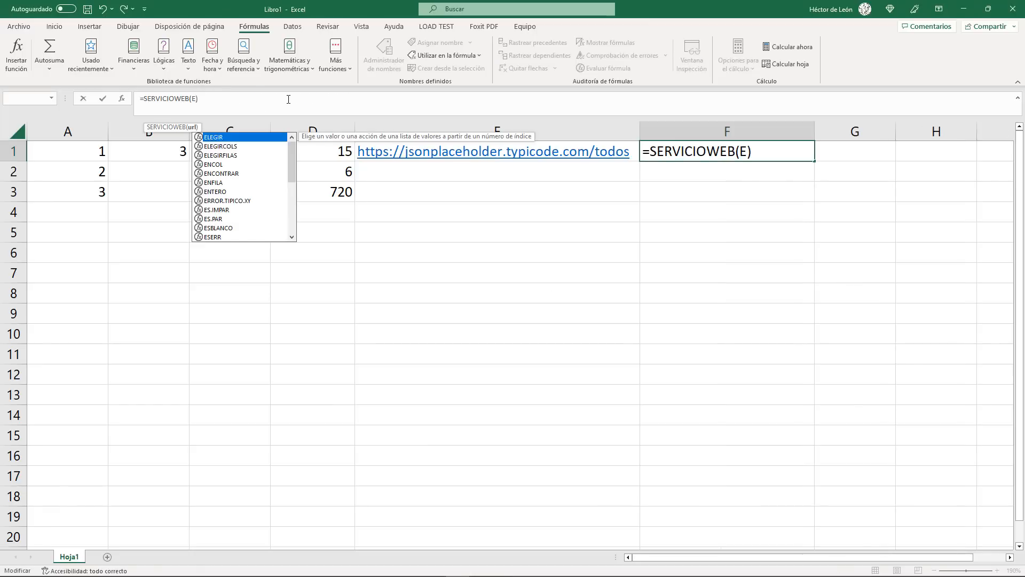
text(1)
key(Return)
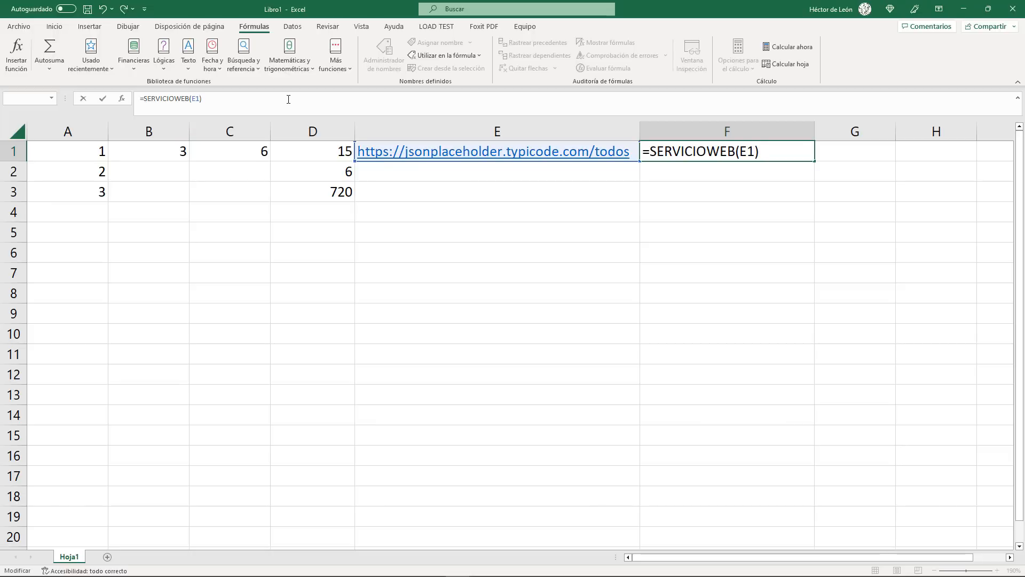
key(Up)
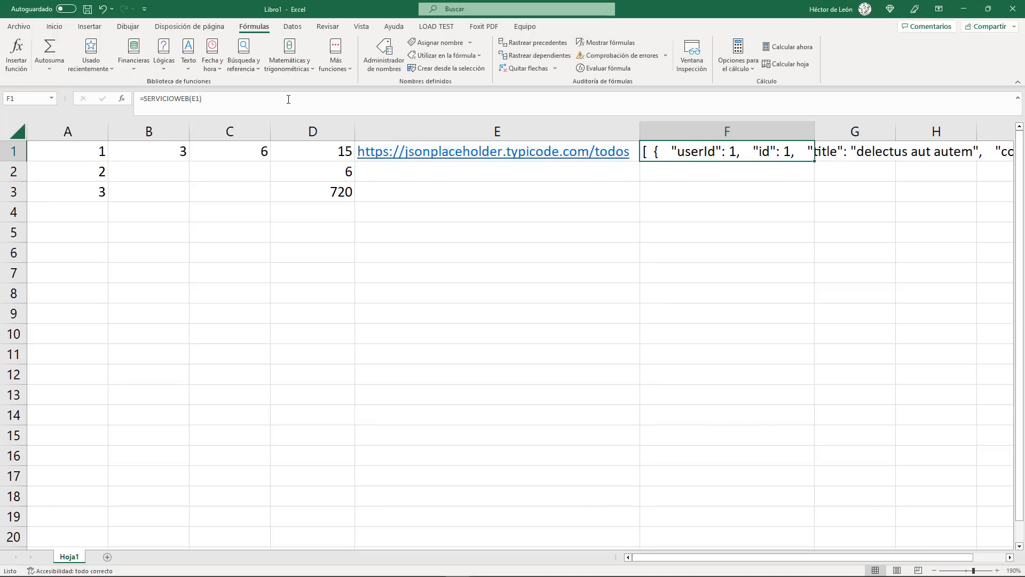